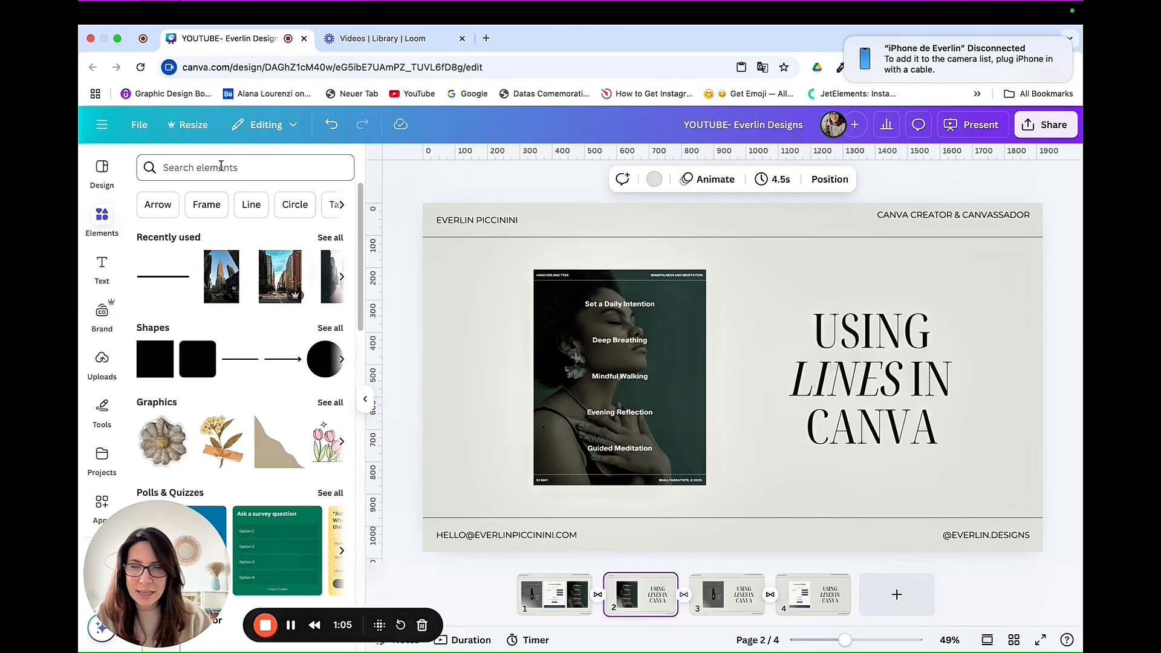
# Step: Add a straight line to page 2, shorten it and place it between "Set a Daily Intention" and "Deep Breathing"
pyautogui.click(240, 360)
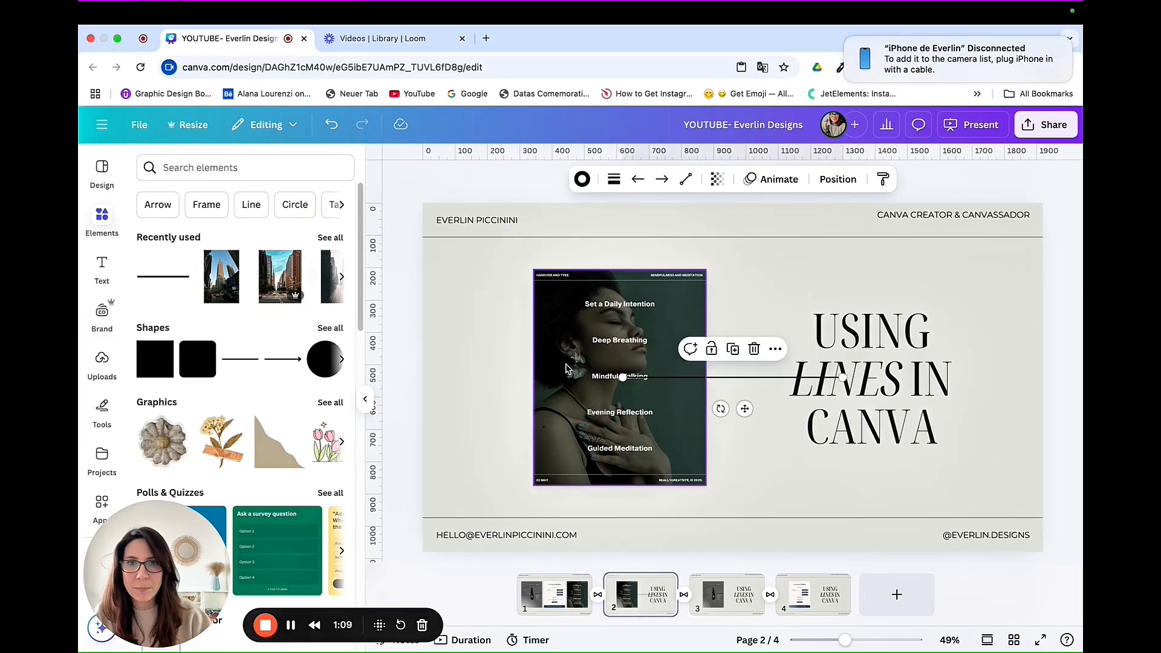
pyautogui.click(365, 398)
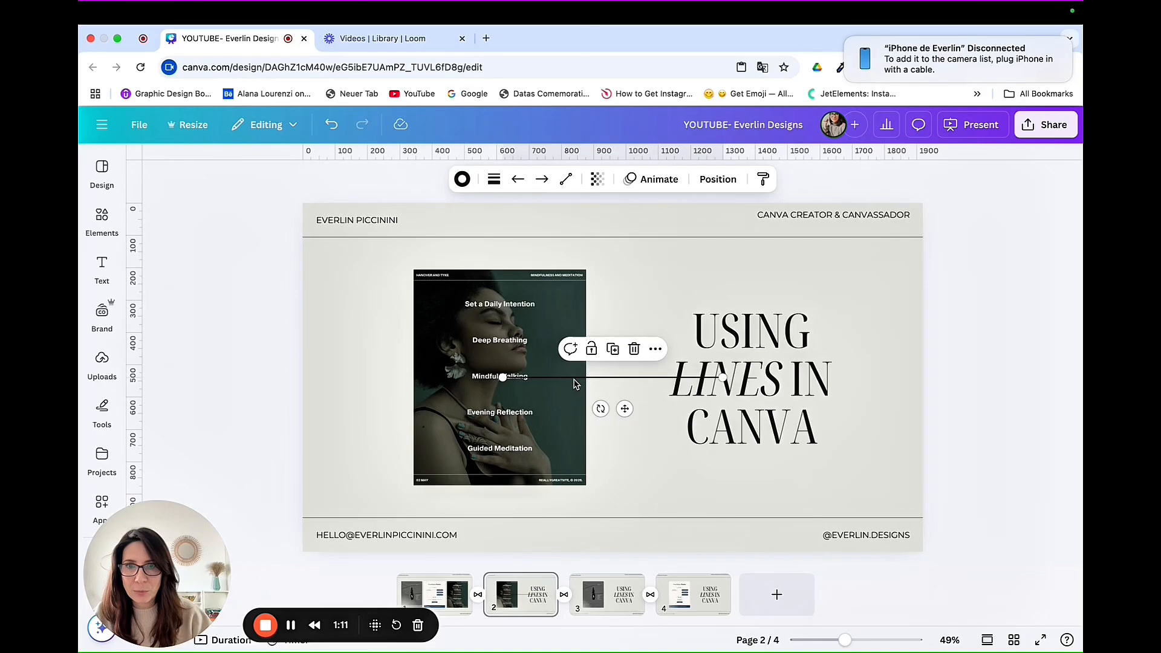
pyautogui.moveTo(723, 377); pyautogui.dragTo(612, 376)
pyautogui.moveTo(570, 409); pyautogui.dragTo(515, 357)
pyautogui.click(610, 311)
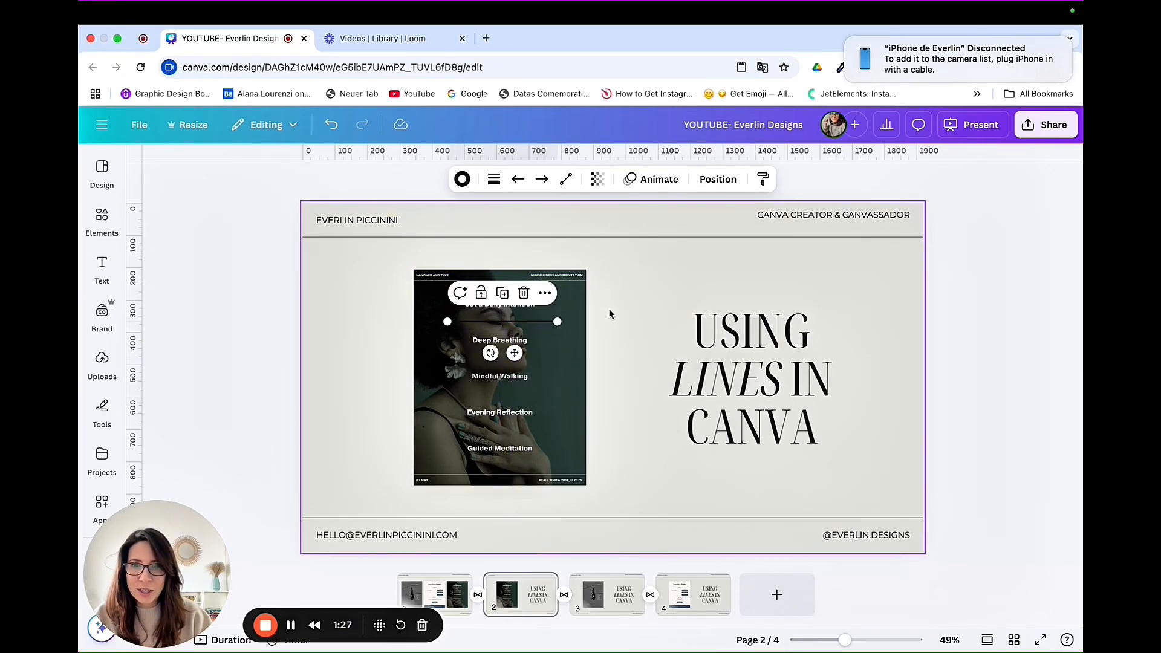
# Step: Recolor the new divider line on the photo to the near-white solid #FFFBFB
pyautogui.click(538, 325)
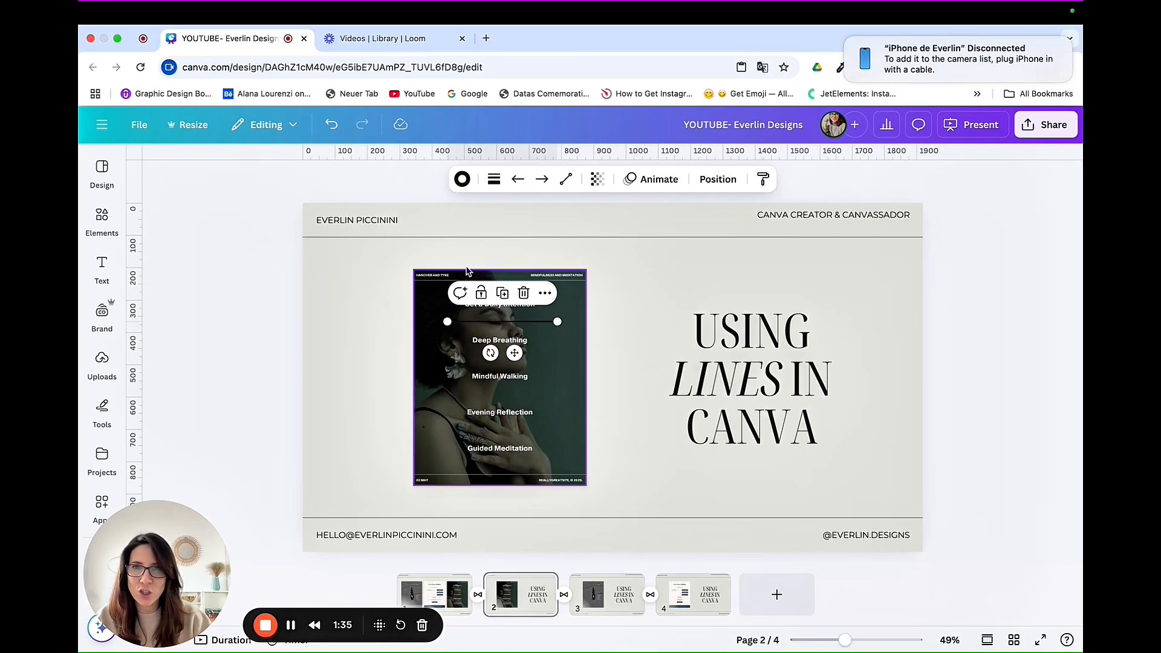
pyautogui.click(459, 180)
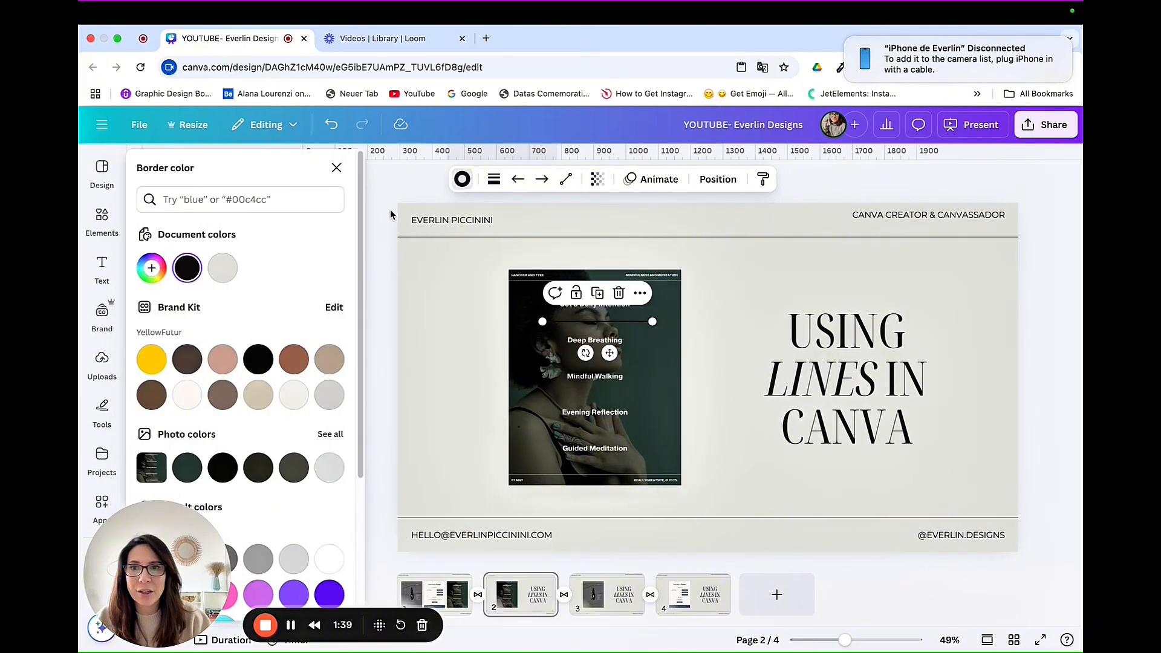
pyautogui.click(152, 268)
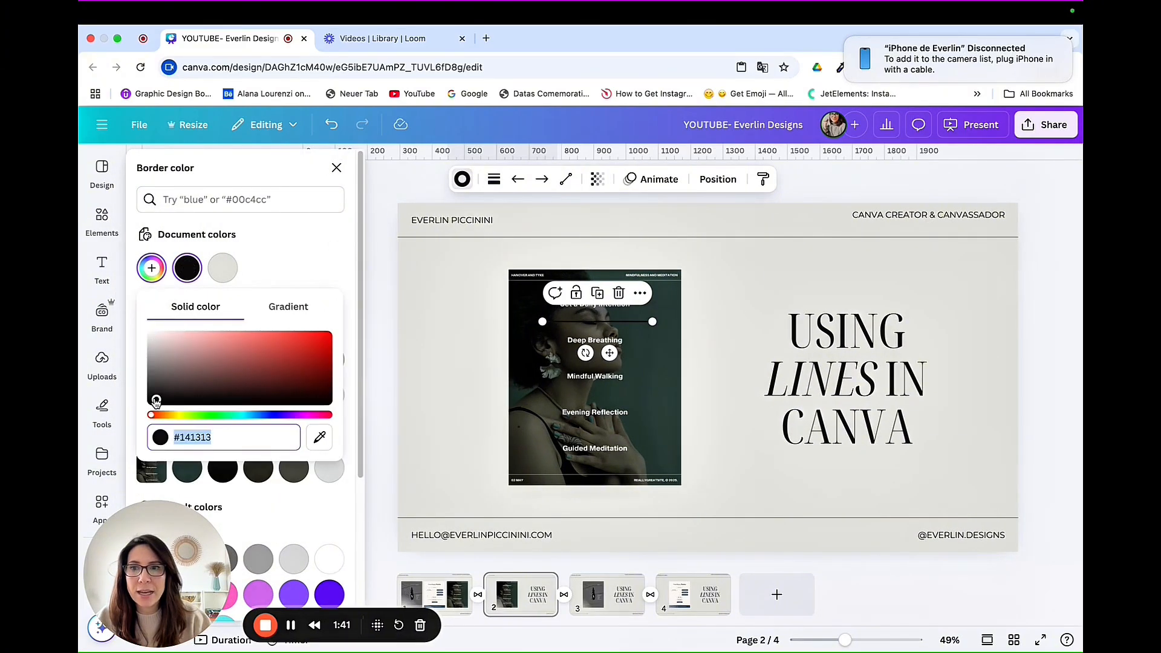
pyautogui.moveTo(154, 400); pyautogui.dragTo(150, 313)
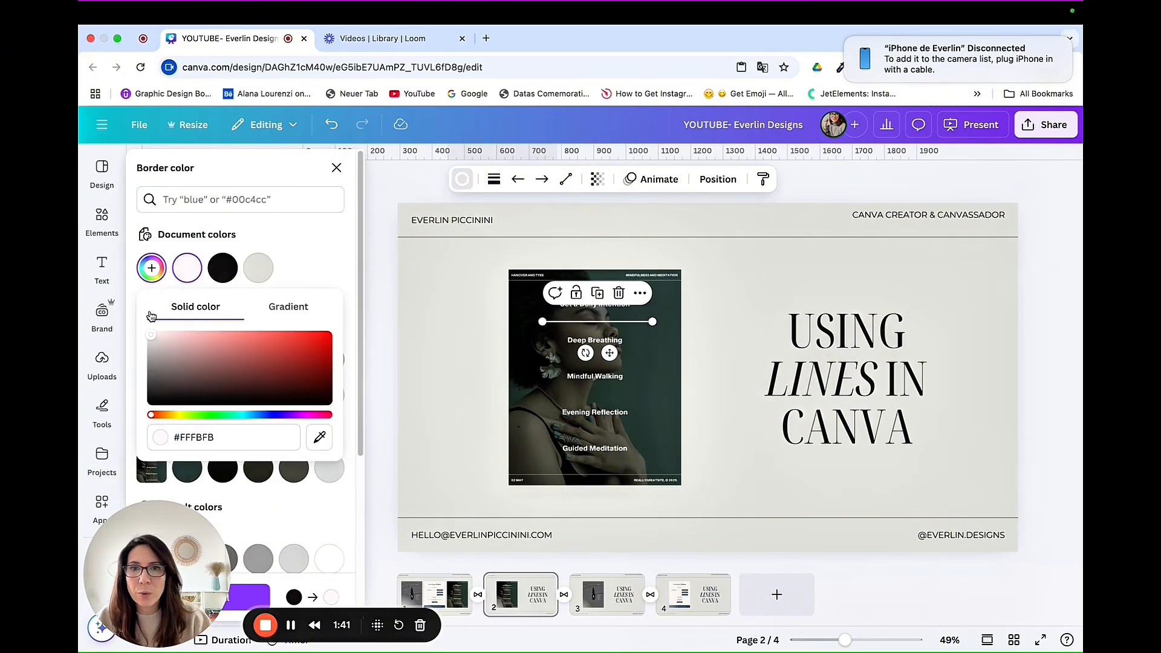
pyautogui.click(699, 324)
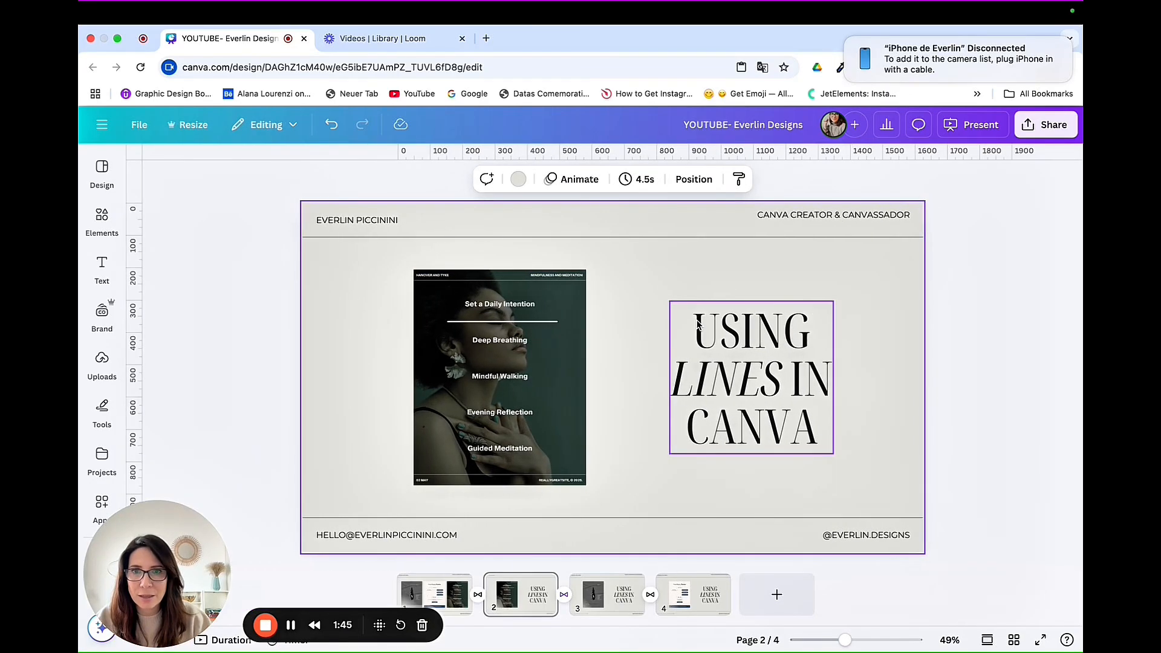
# Step: Set the weight of the divider line below "Set a Daily Intention" to 2
pyautogui.click(554, 322)
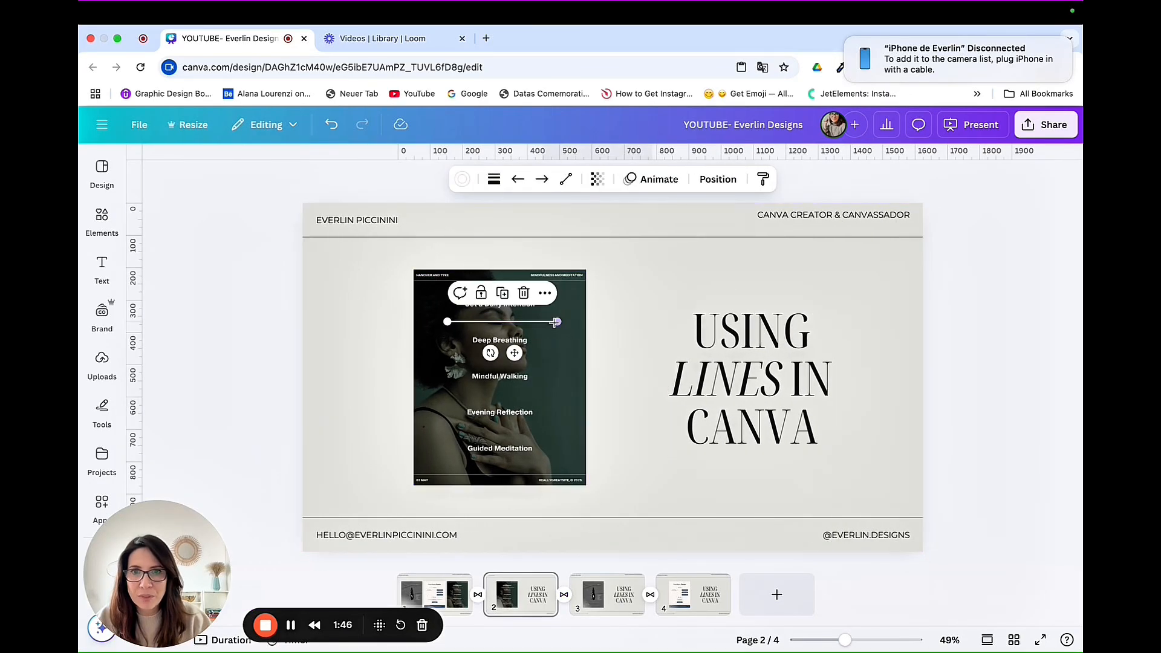
pyautogui.click(490, 180)
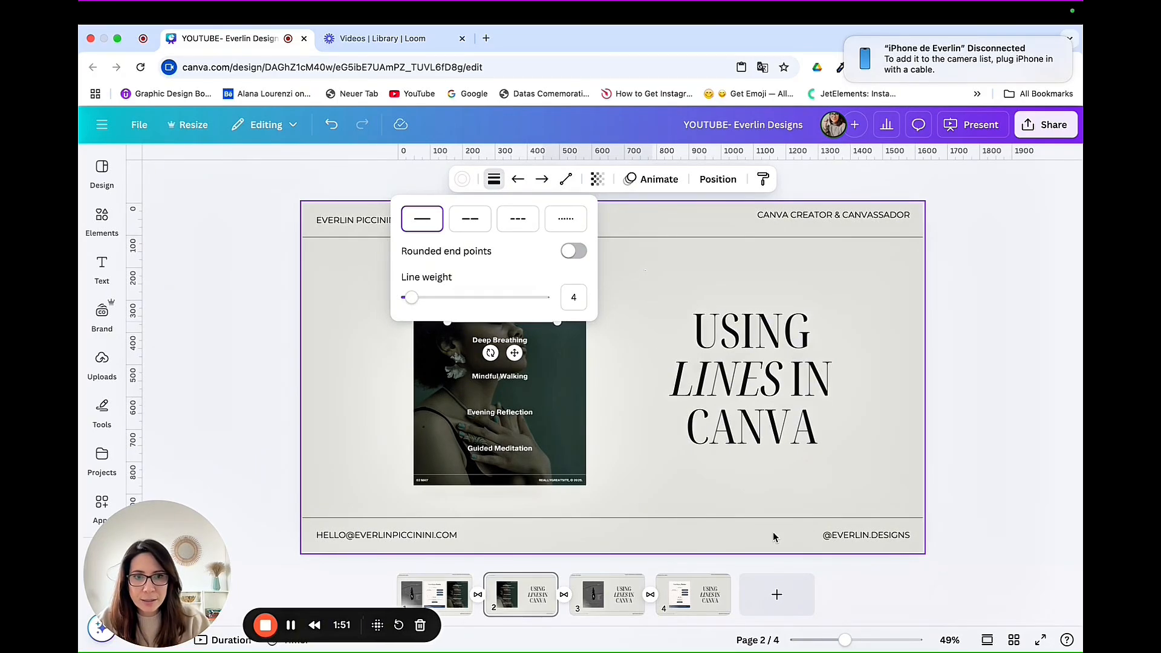
pyautogui.click(846, 641)
pyautogui.moveTo(846, 641); pyautogui.dragTo(842, 641)
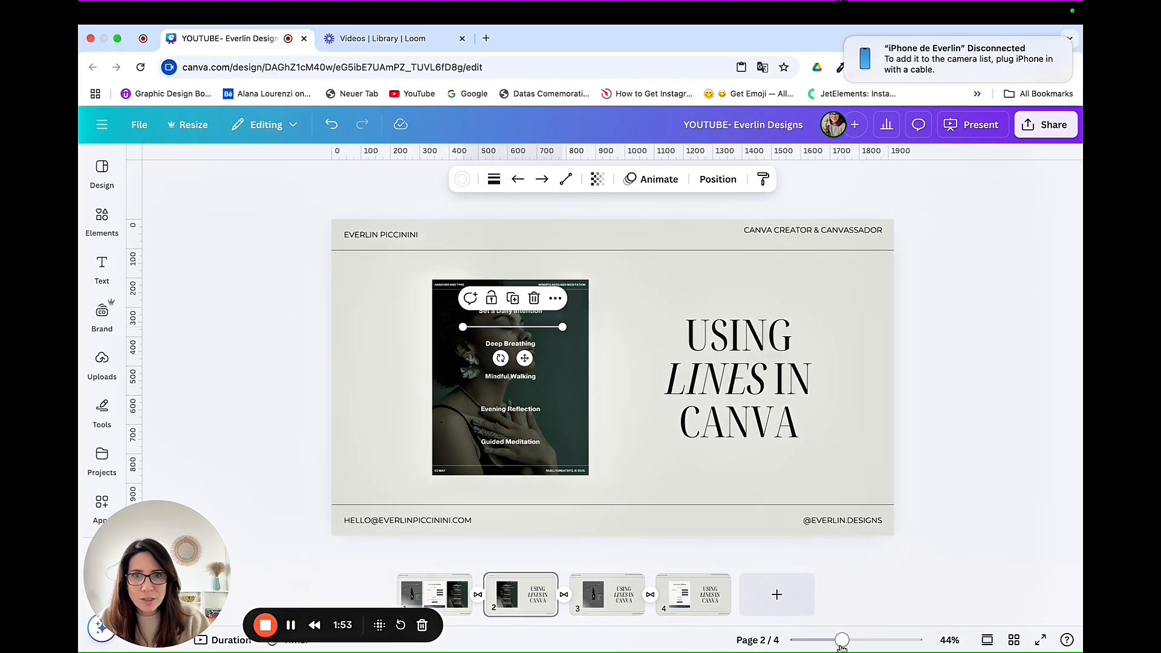
pyautogui.click(491, 178)
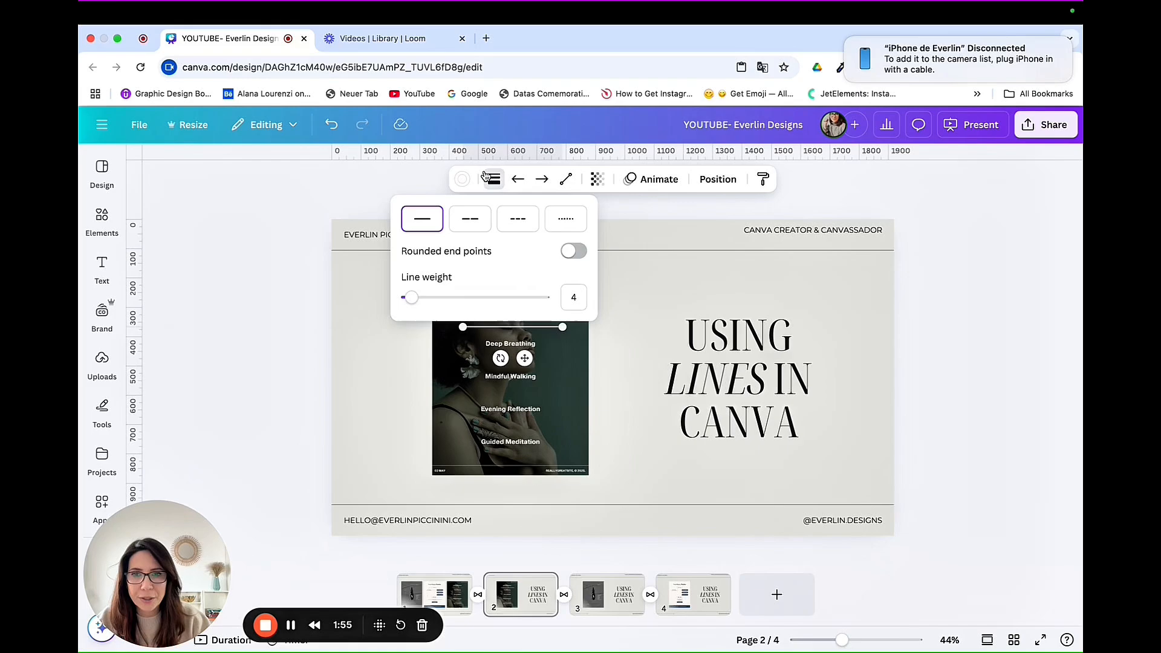
pyautogui.moveTo(415, 303)
pyautogui.mouseDown()
pyautogui.moveTo(444, 301)
pyautogui.moveTo(407, 302)
pyautogui.mouseUp()
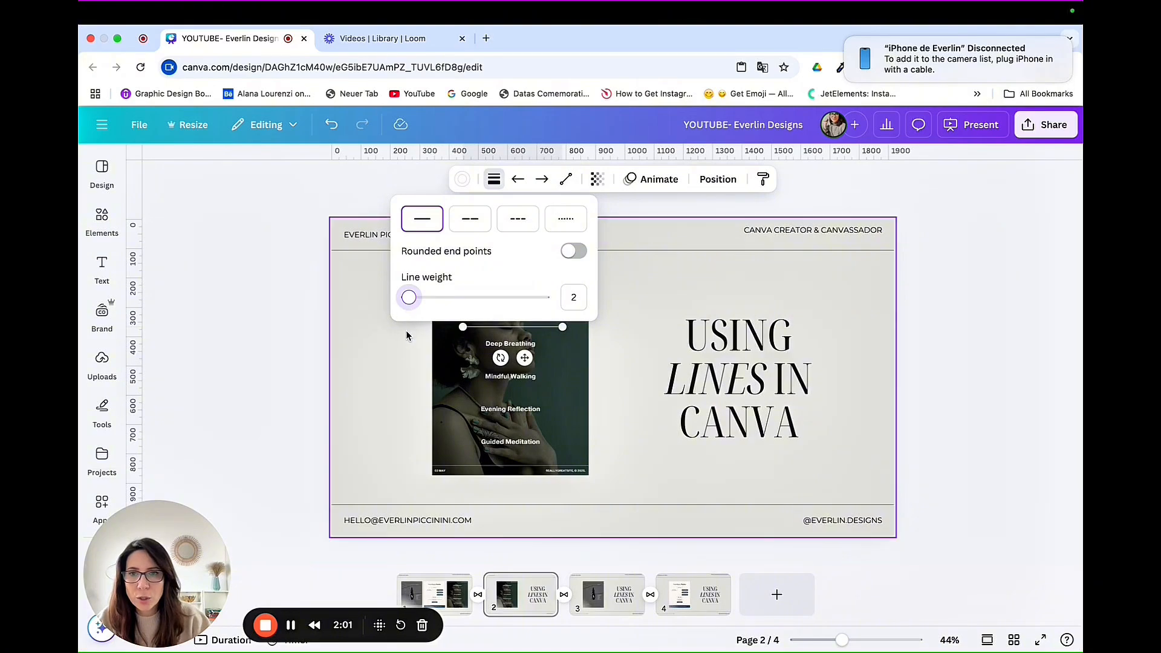
# Step: Try the dashed and dotted styles on the divider line, ending with a solid line without rounded end points
pyautogui.click(471, 229)
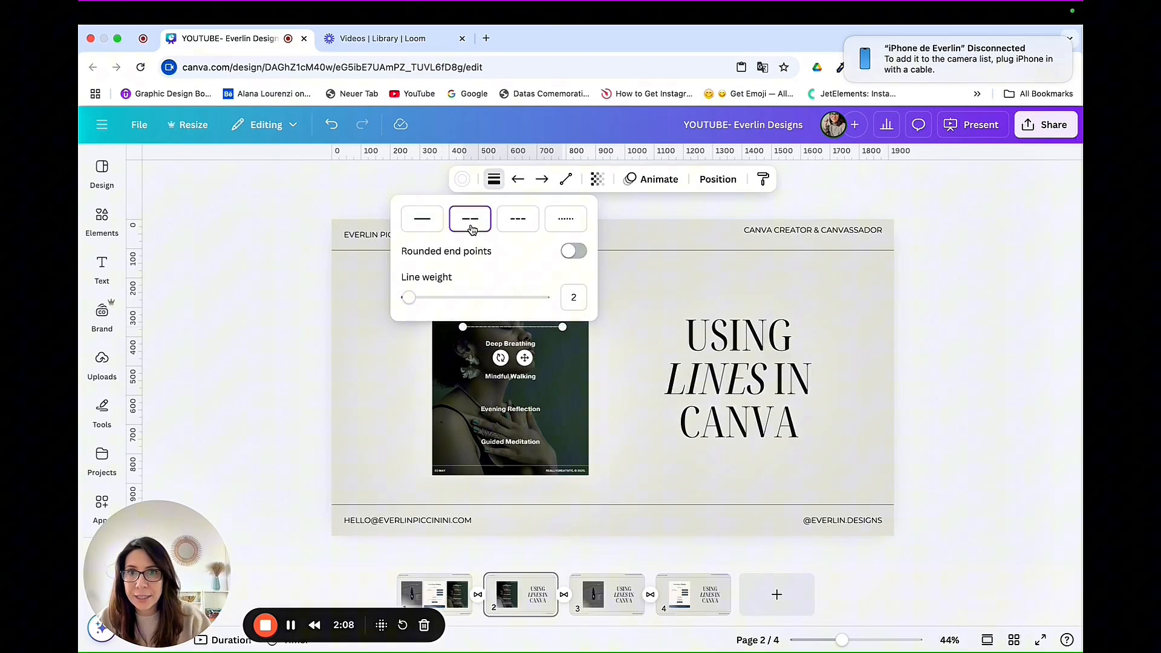
pyautogui.click(517, 225)
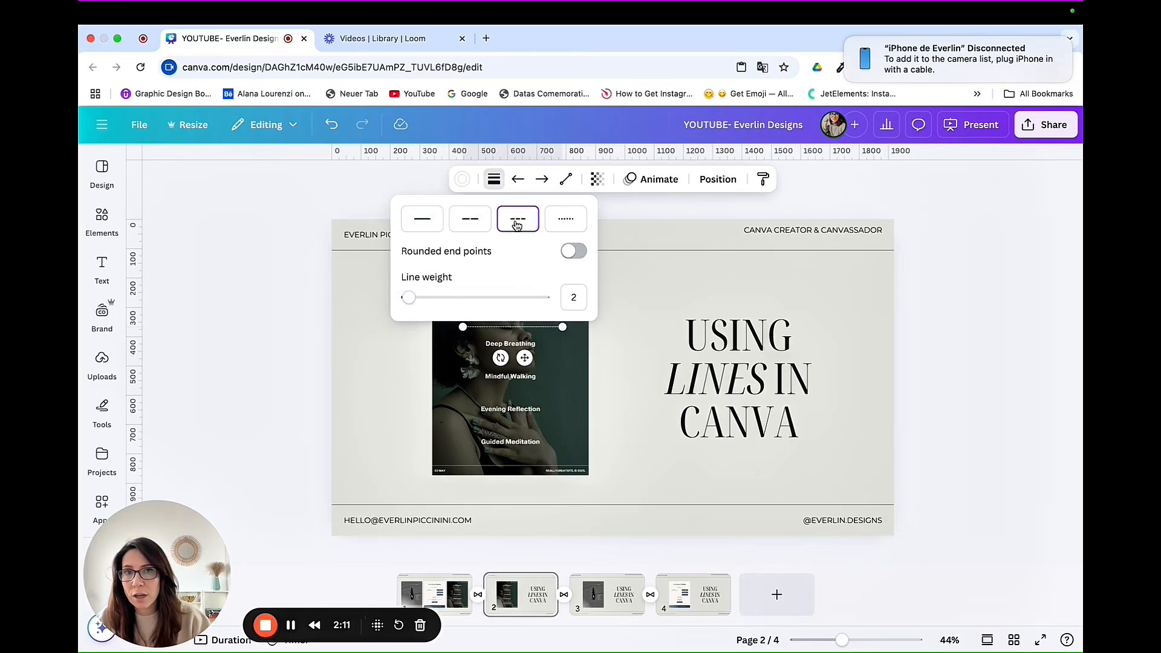
pyautogui.click(558, 224)
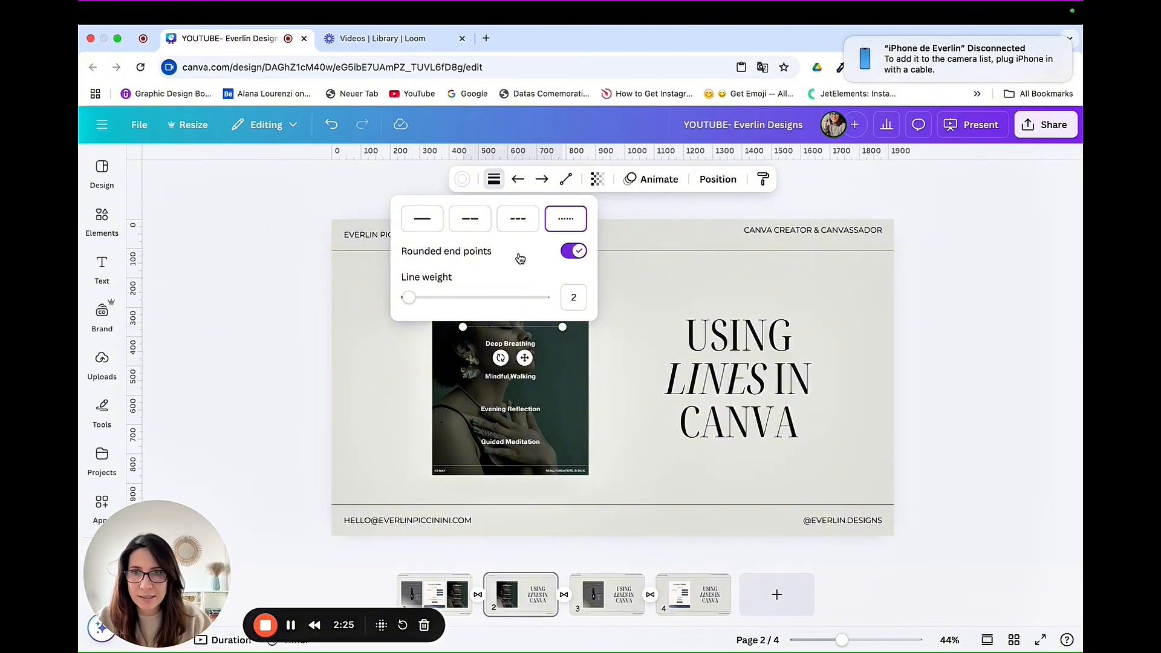
pyautogui.click(423, 226)
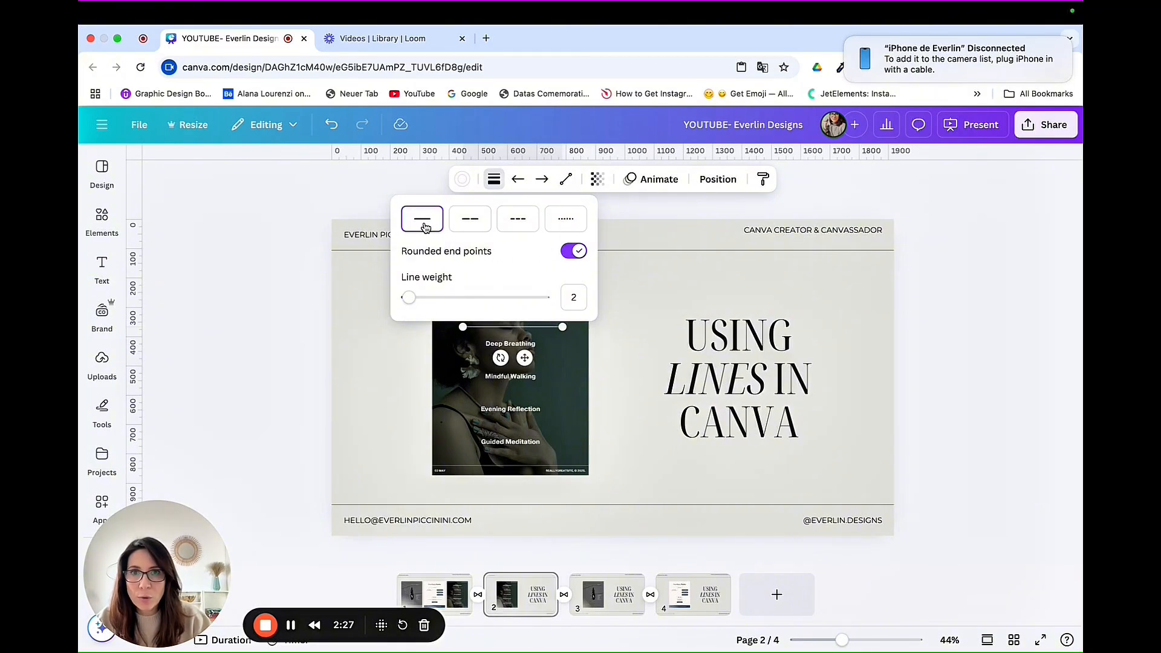
pyautogui.click(586, 251)
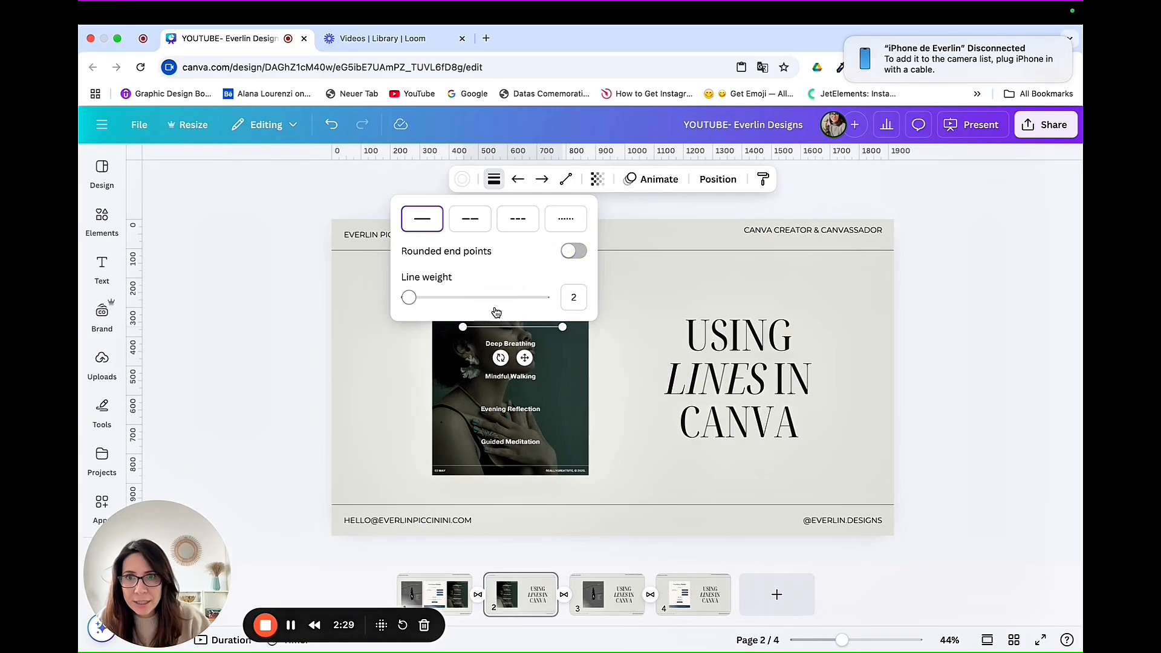
pyautogui.click(626, 291)
# Step: Duplicate the divider line and place the copies between the remaining list entries, down to "Guided Meditation"
pyautogui.click(505, 327)
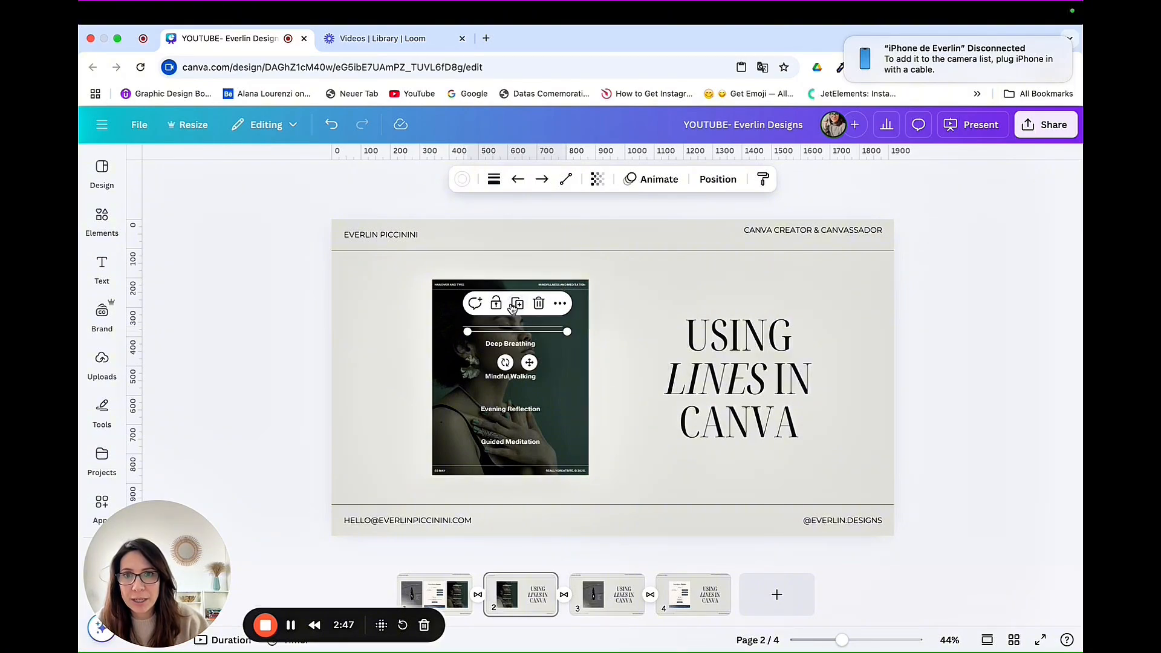
pyautogui.click(513, 301)
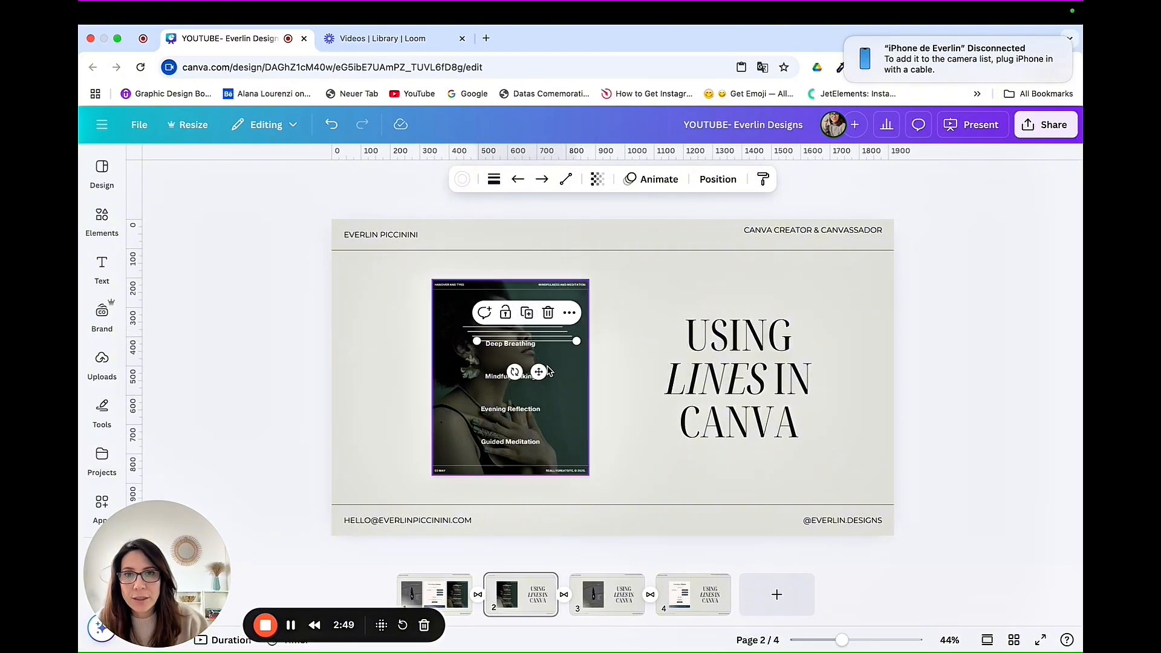
pyautogui.moveTo(535, 367); pyautogui.dragTo(531, 390)
pyautogui.click(579, 345)
pyautogui.moveTo(568, 338); pyautogui.dragTo(562, 428)
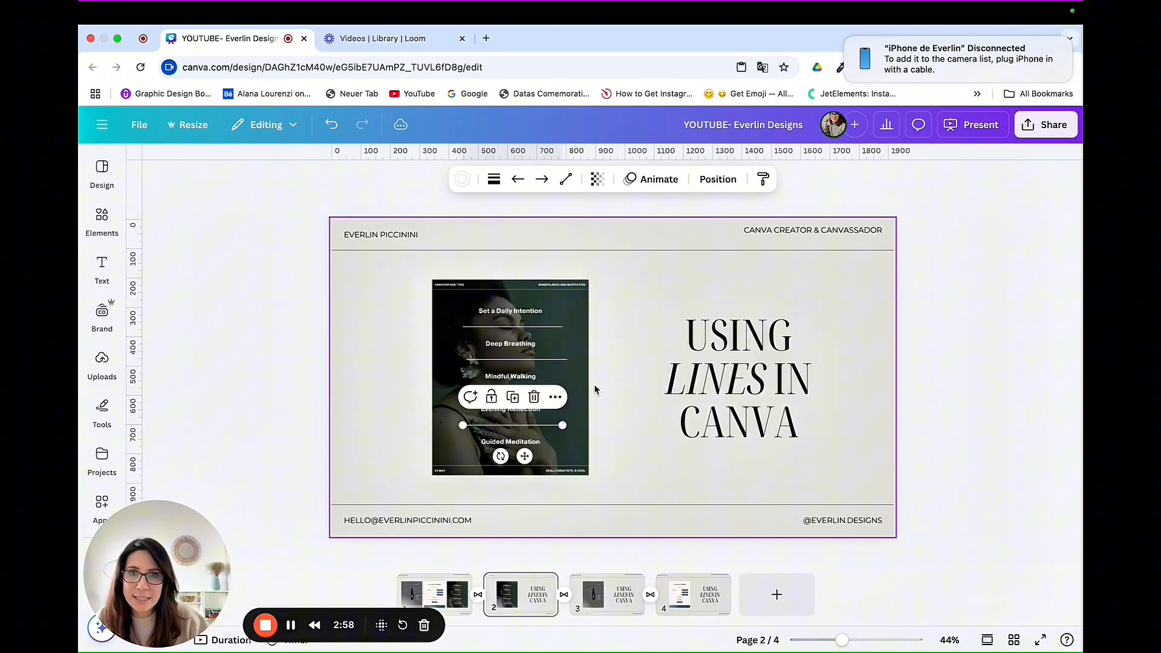
pyautogui.click(628, 327)
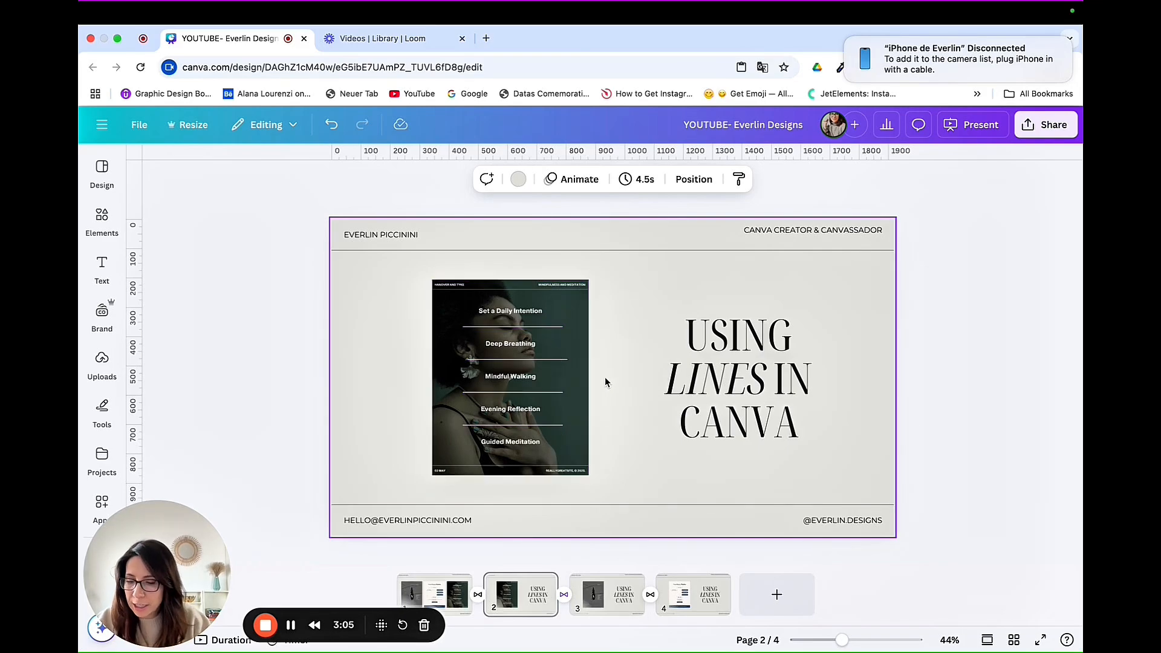
# Step: Select all four divider lines, space them evenly vertically and tidy them up so they line up
pyautogui.click(555, 327)
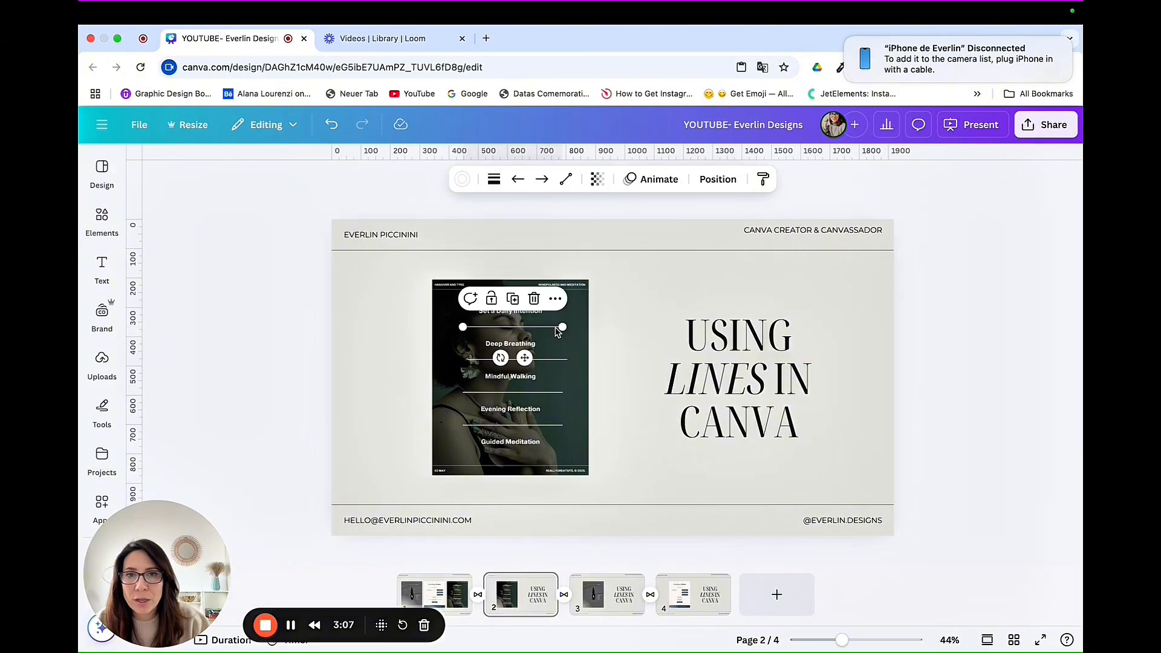
pyautogui.keyDown('shift'); pyautogui.click(561, 361); pyautogui.keyUp('shift')
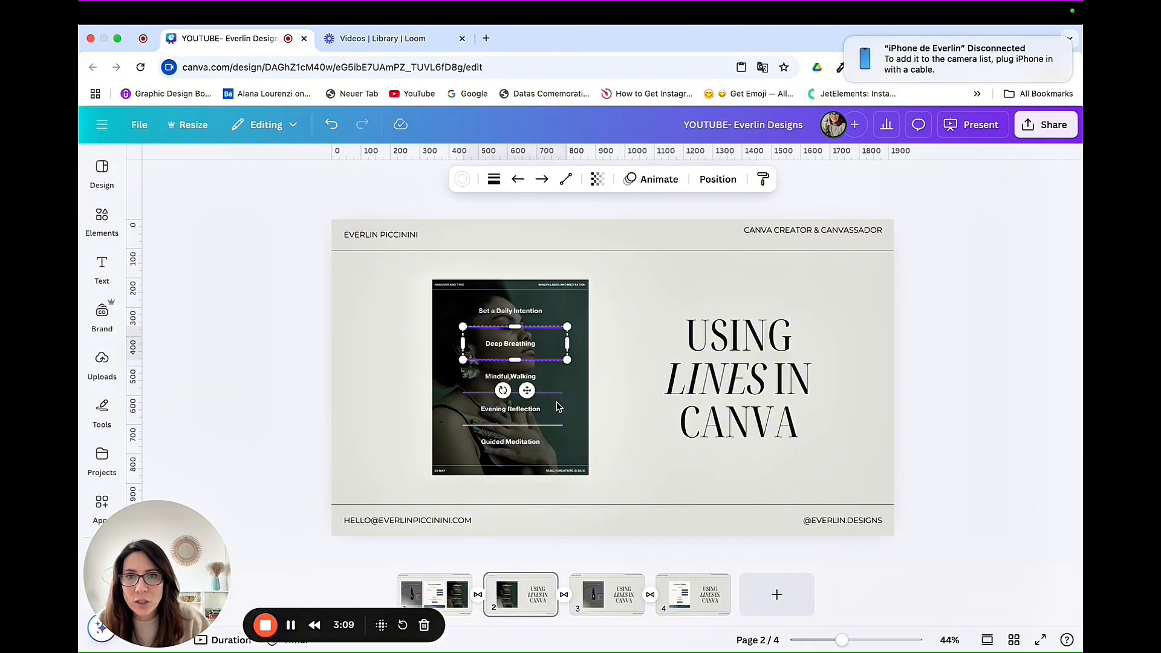
pyautogui.keyDown('shift'); pyautogui.click(559, 393); pyautogui.keyUp('shift')
pyautogui.keyDown('shift'); pyautogui.click(555, 426); pyautogui.keyUp('shift')
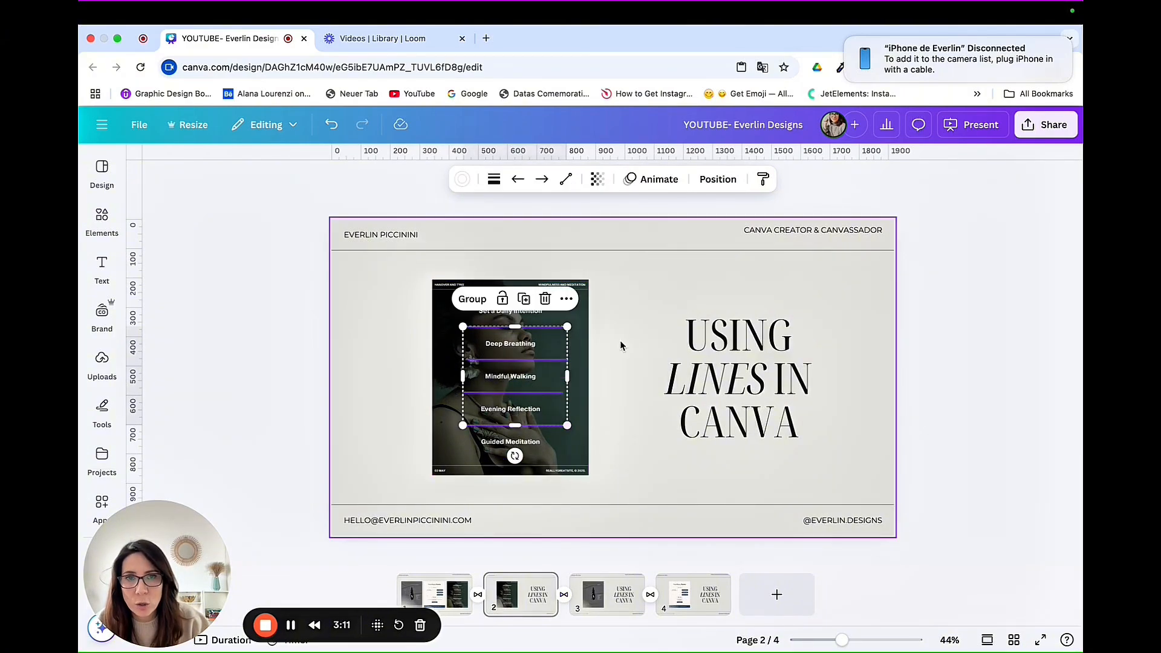
pyautogui.click(716, 180)
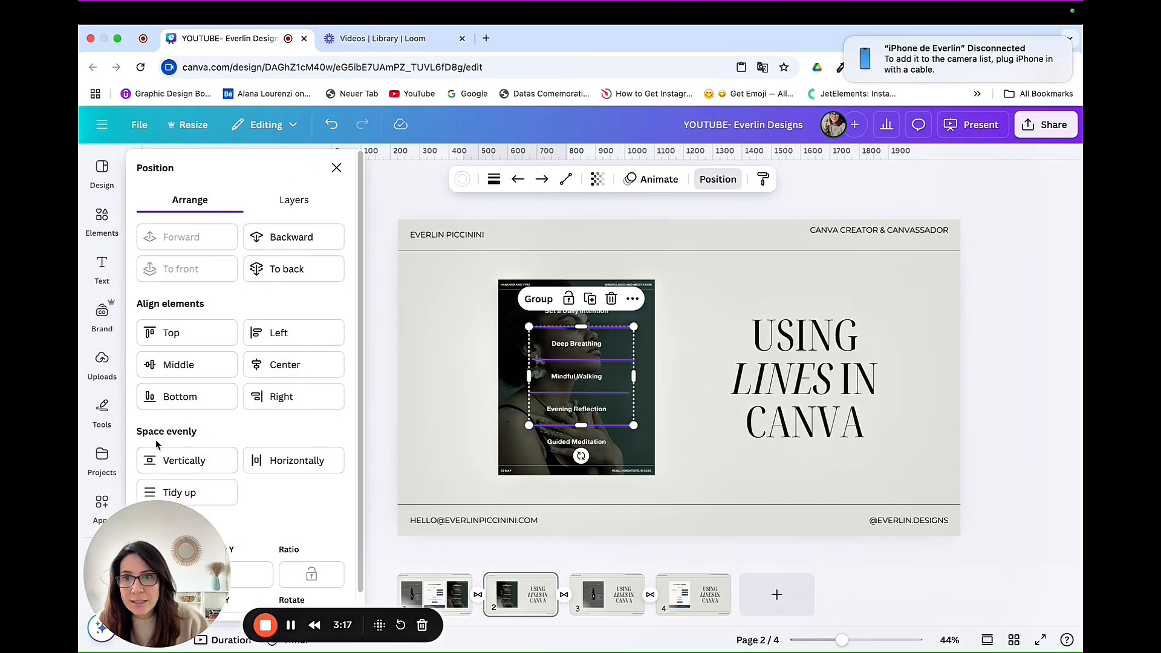
pyautogui.click(162, 461)
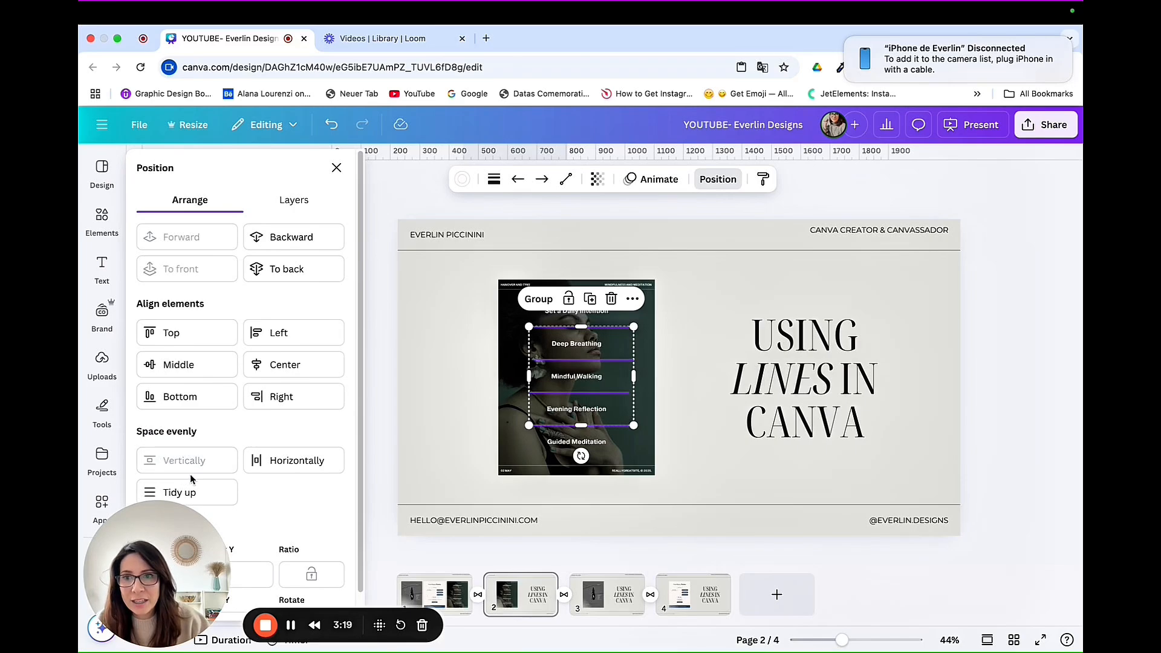
pyautogui.click(191, 491)
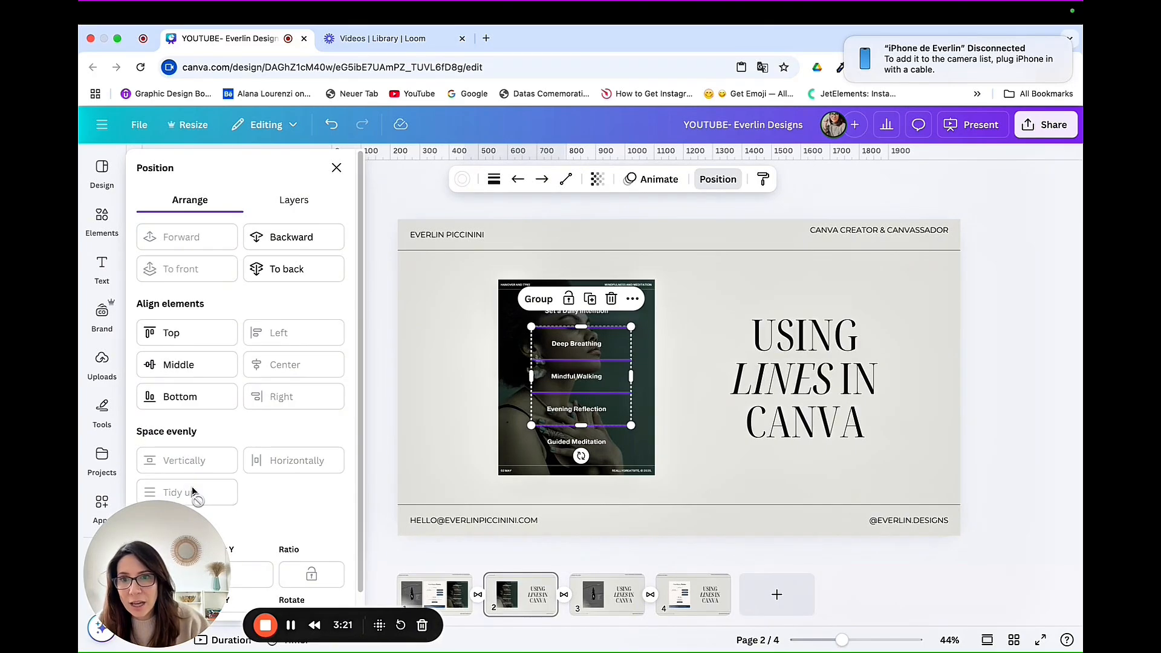
pyautogui.click(430, 384)
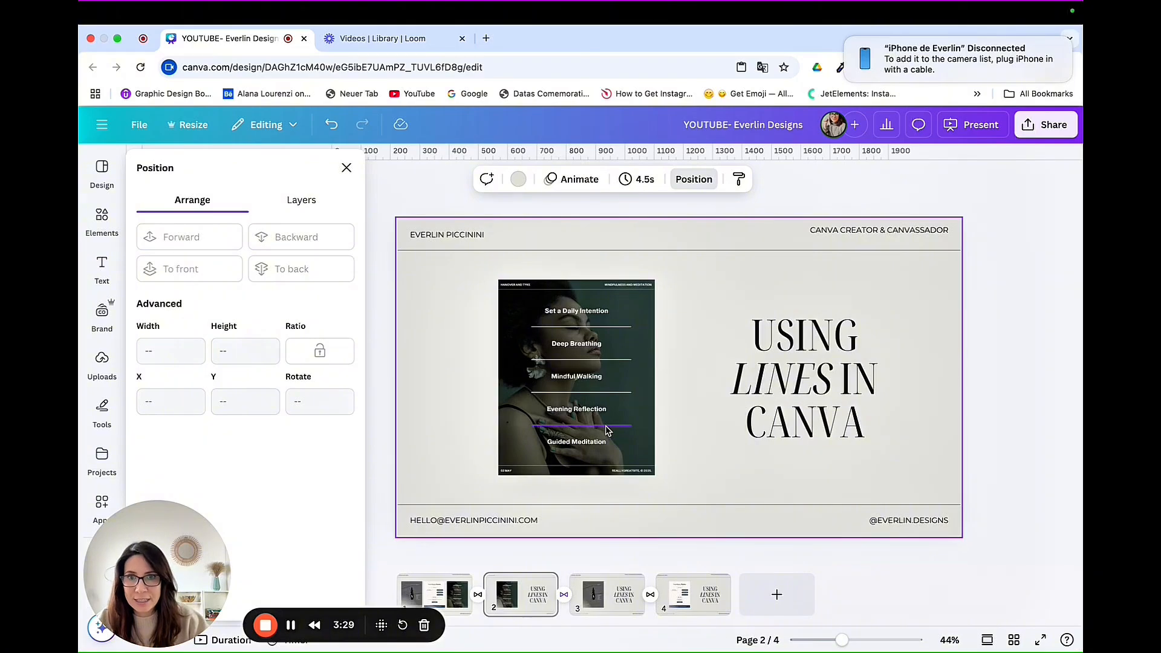
# Step: Select the four divider lines together and shift them slightly left so they are centered on the list text
pyautogui.click(631, 422)
pyautogui.click(612, 327)
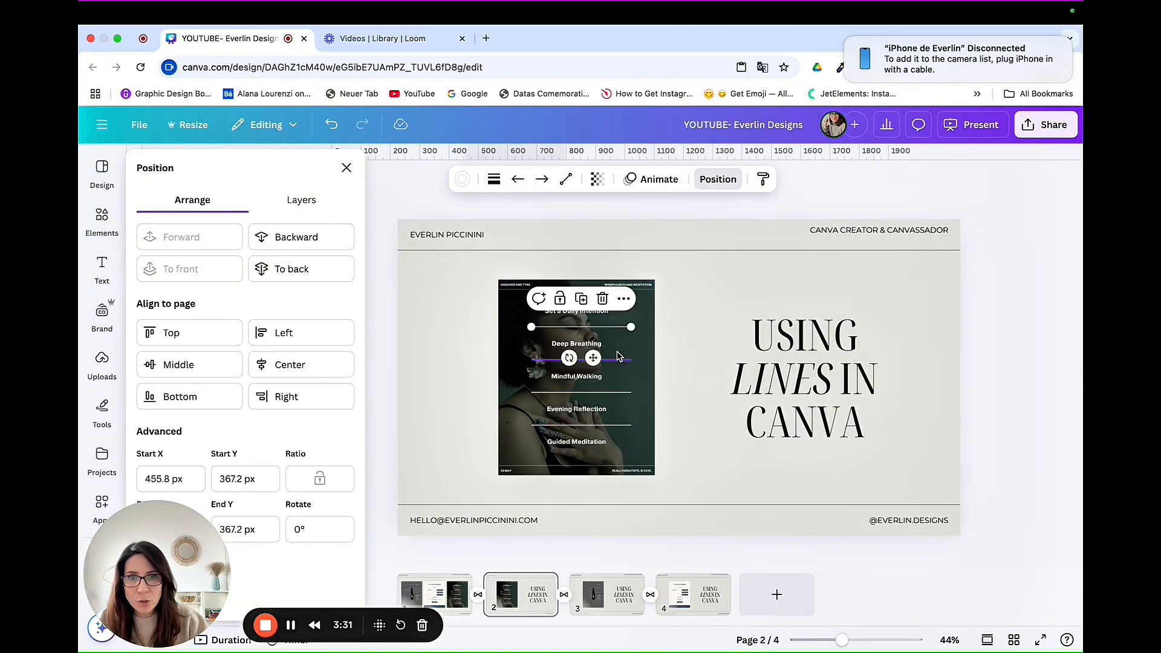
pyautogui.keyDown('shift'); pyautogui.click(618, 361); pyautogui.keyUp('shift')
pyautogui.keyDown('shift'); pyautogui.click(617, 393); pyautogui.keyUp('shift')
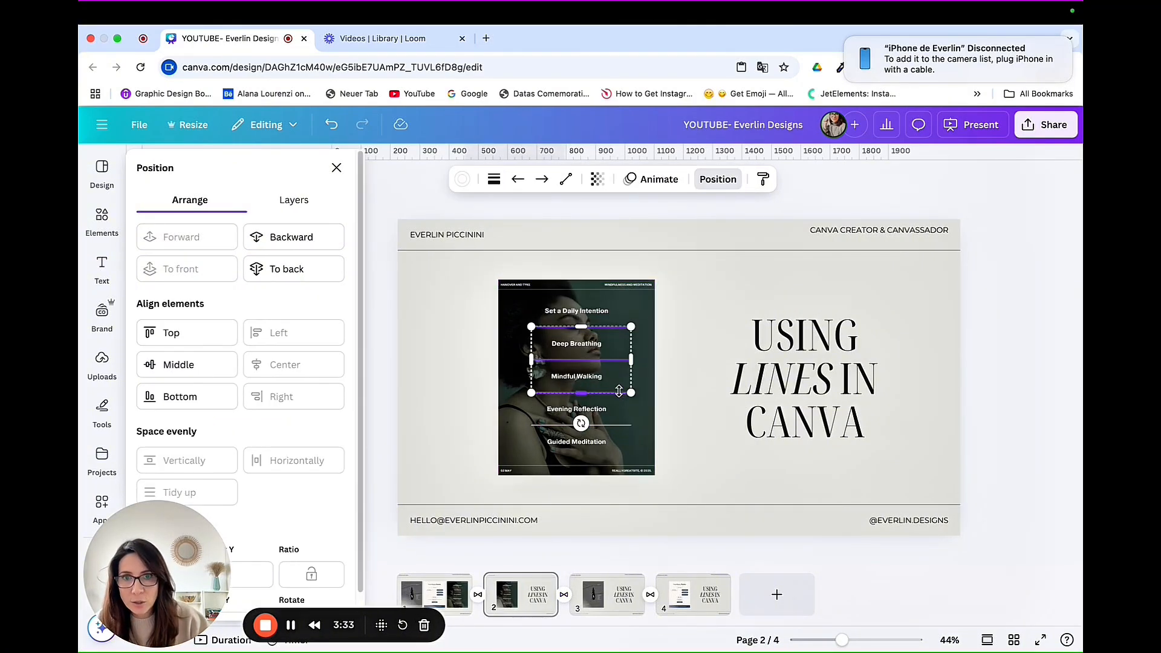
pyautogui.keyDown('shift'); pyautogui.click(616, 426); pyautogui.keyUp('shift')
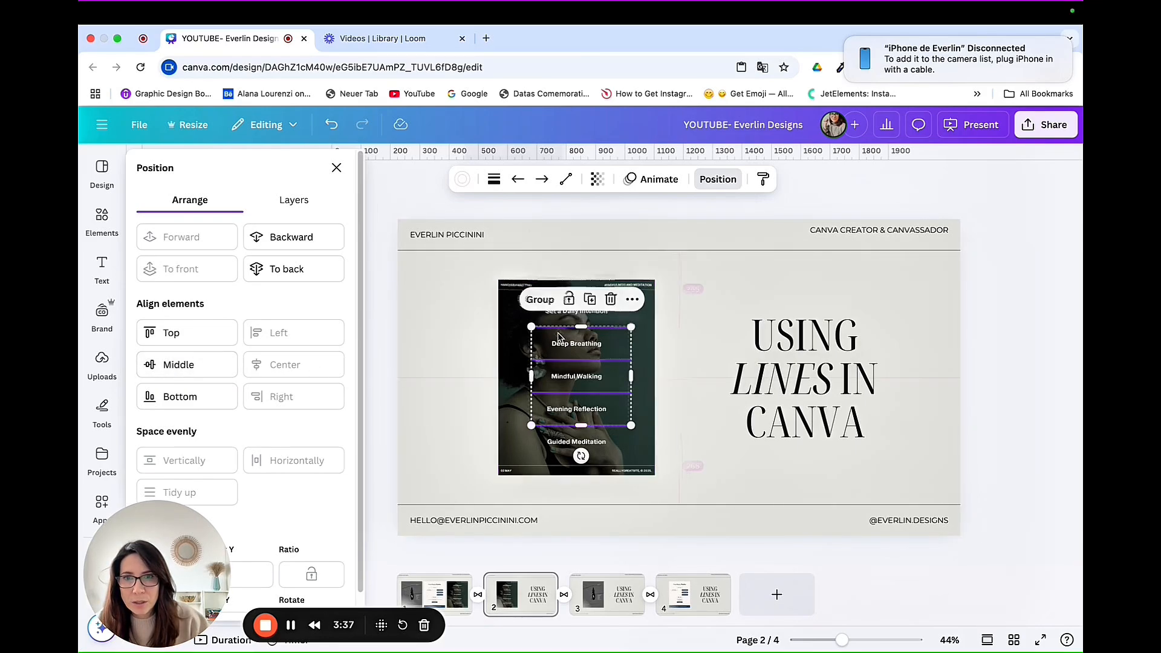
pyautogui.moveTo(561, 331)
pyautogui.mouseDown()
pyautogui.moveTo(520, 318)
pyautogui.moveTo(485, 345)
pyautogui.moveTo(571, 342)
pyautogui.moveTo(558, 339)
pyautogui.mouseUp()
pyautogui.click(492, 295)
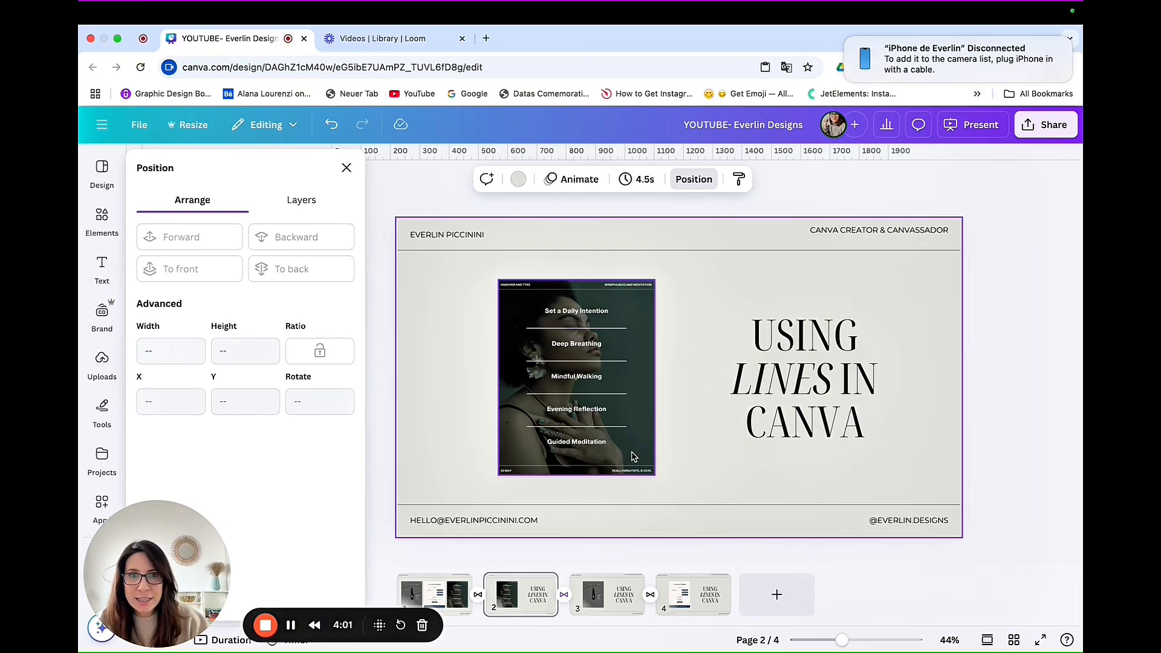
pyautogui.click(625, 428)
pyautogui.click(640, 330)
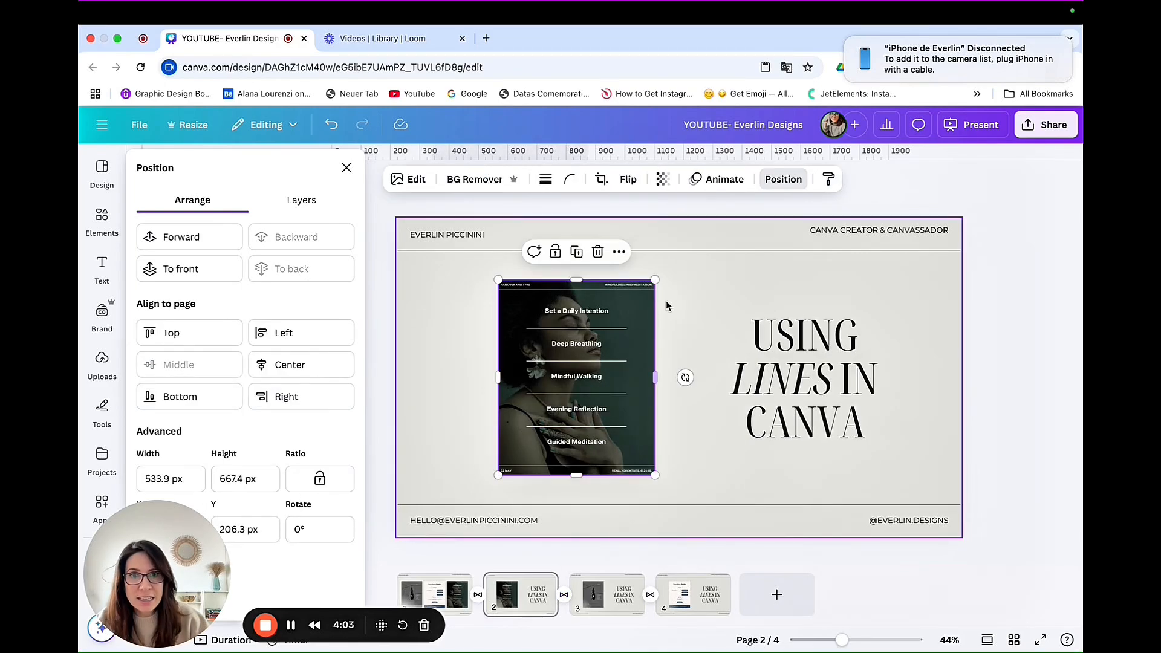
pyautogui.click(682, 291)
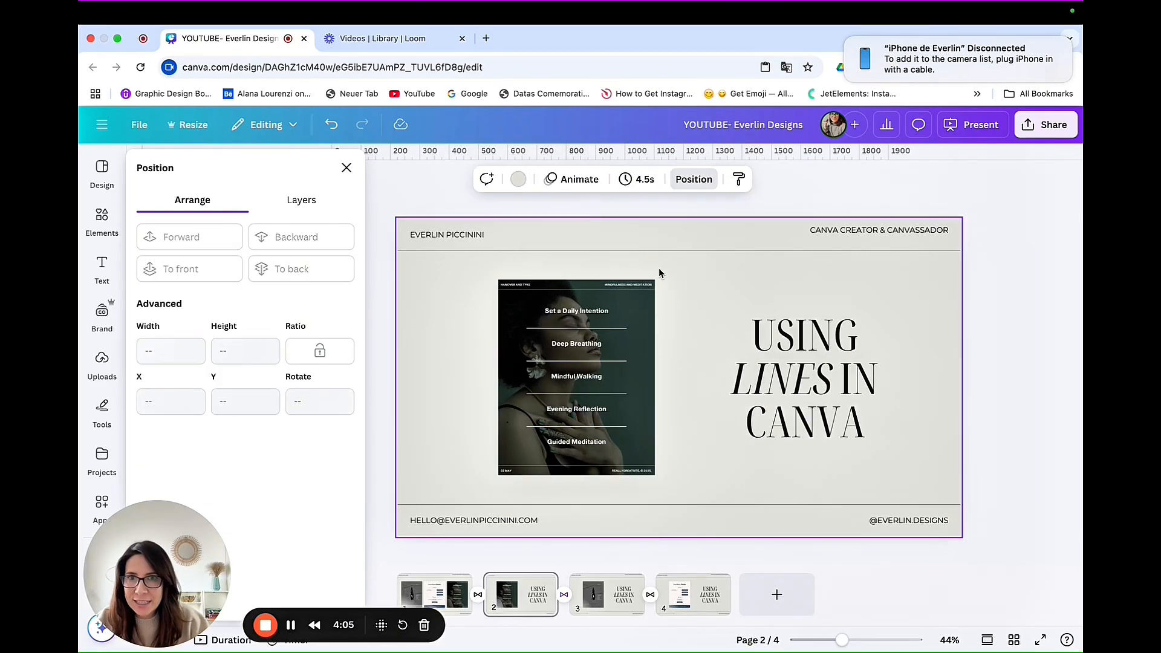
# Step: Set the transparency of the first divider line below "Set a Daily Intention" to 62 and open its animation options
pyautogui.click(540, 327)
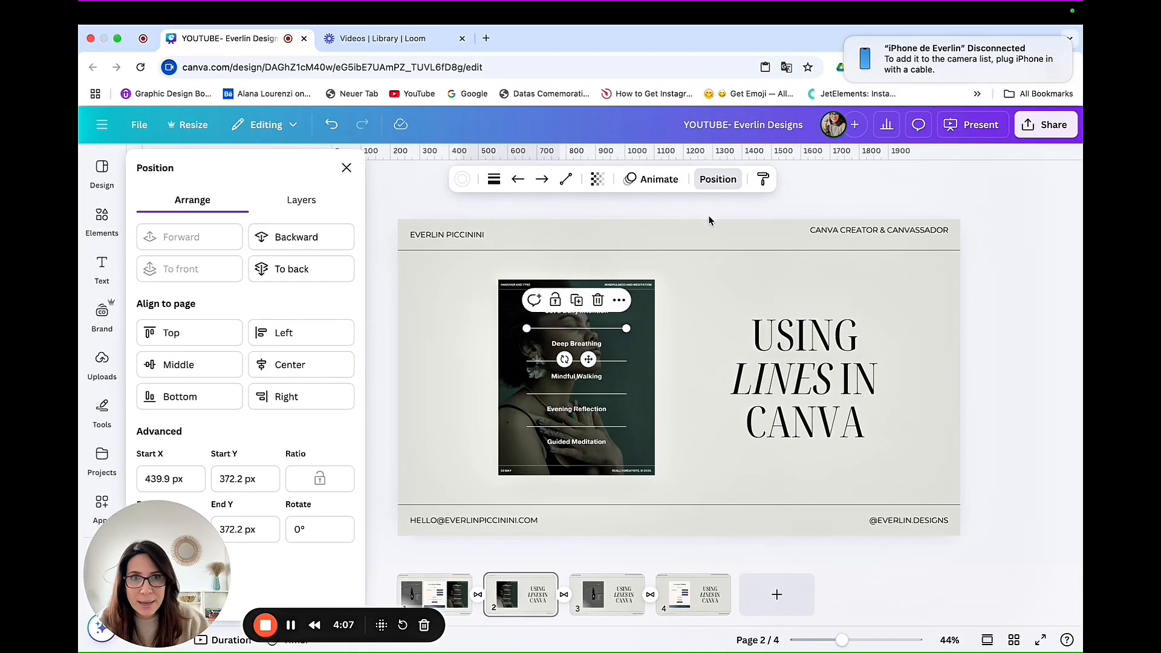
pyautogui.click(597, 180)
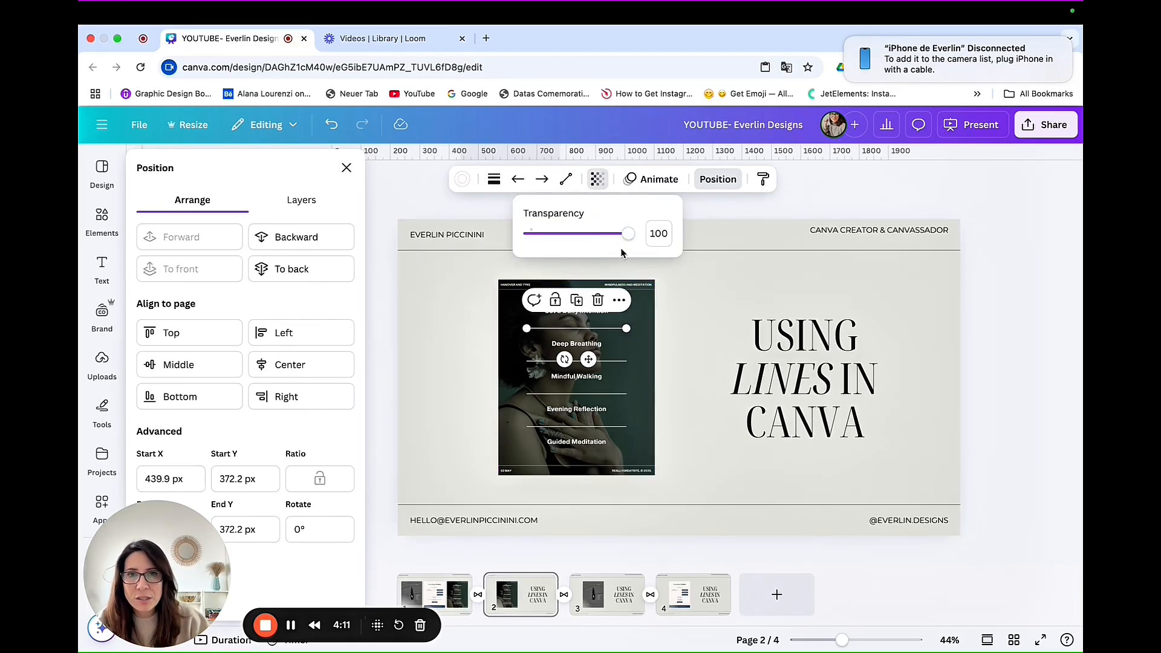
pyautogui.moveTo(629, 239); pyautogui.dragTo(587, 242)
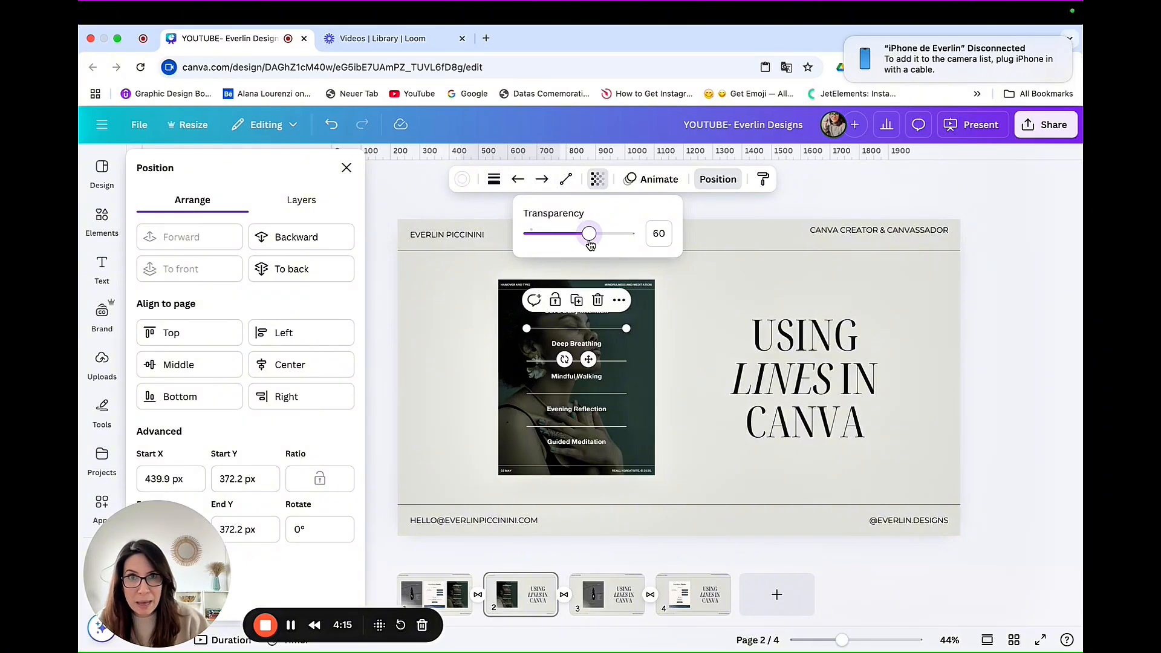
pyautogui.moveTo(595, 245); pyautogui.dragTo(591, 246)
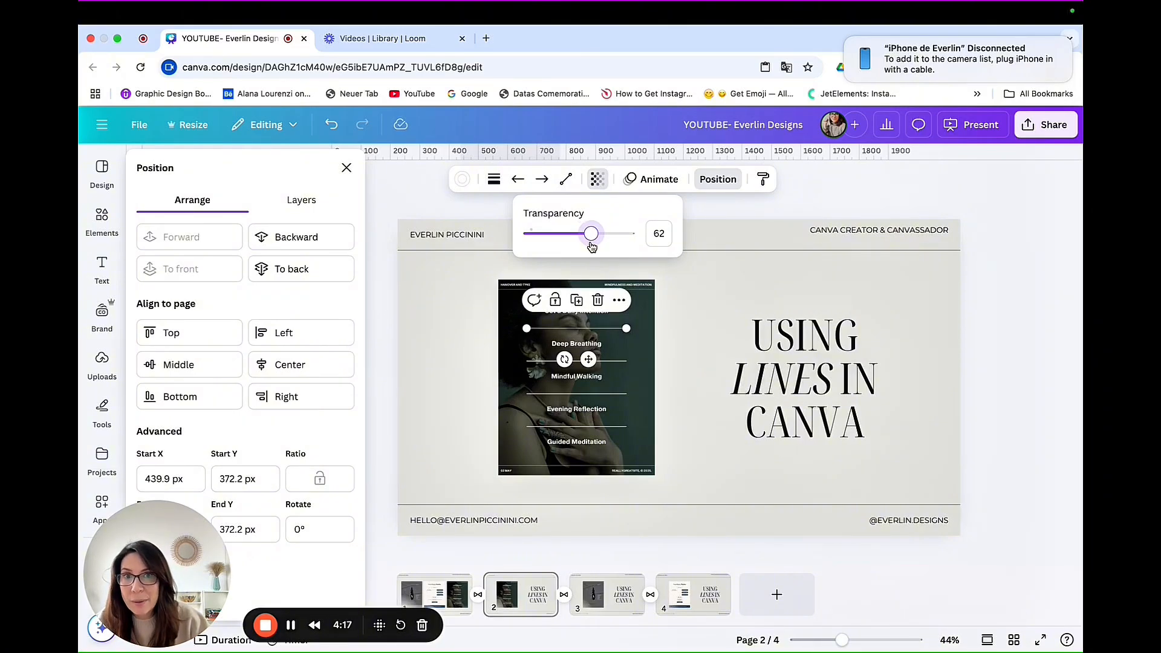
pyautogui.click(639, 181)
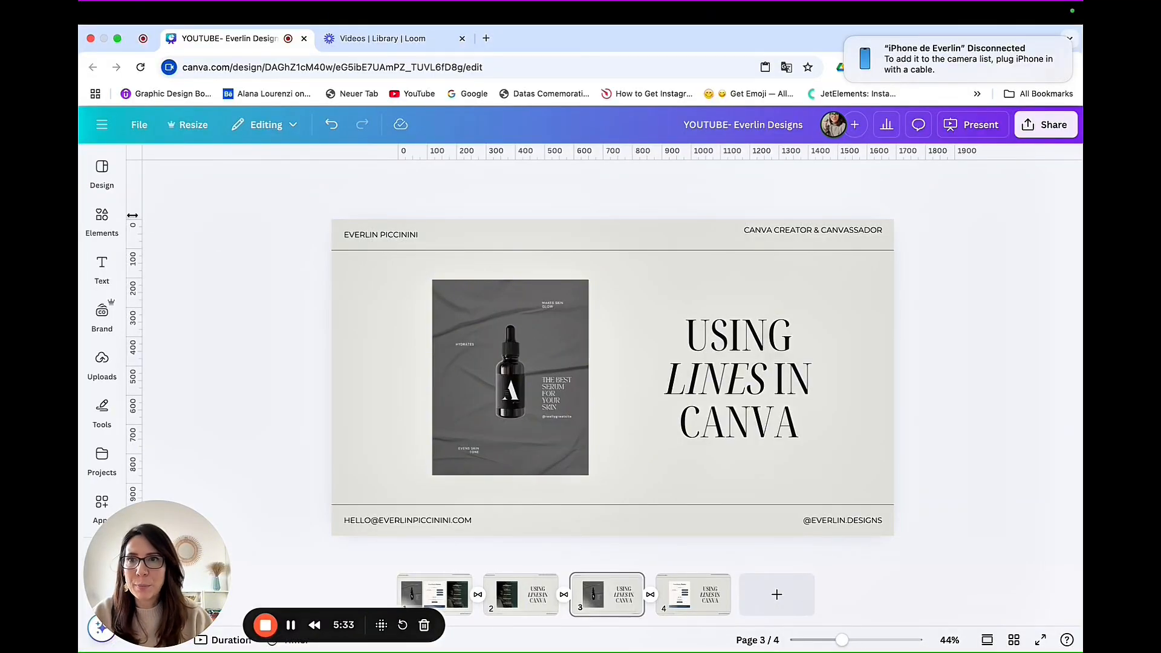
# Step: Add a straight line to page 3 and color it white
pyautogui.click(102, 217)
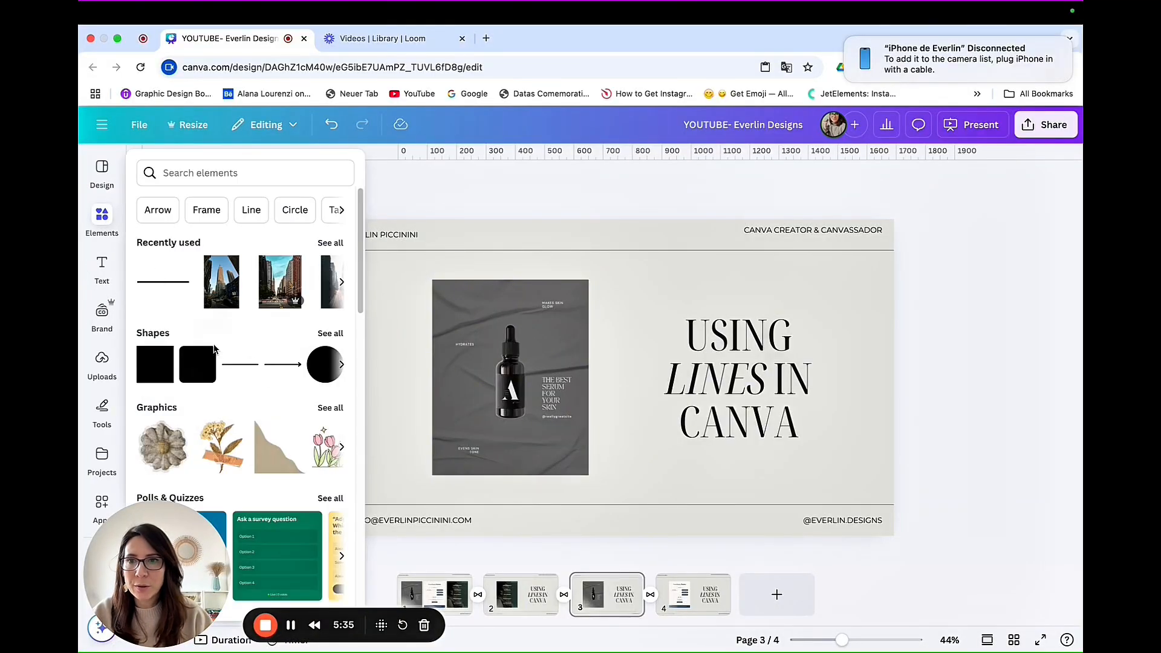
pyautogui.click(235, 364)
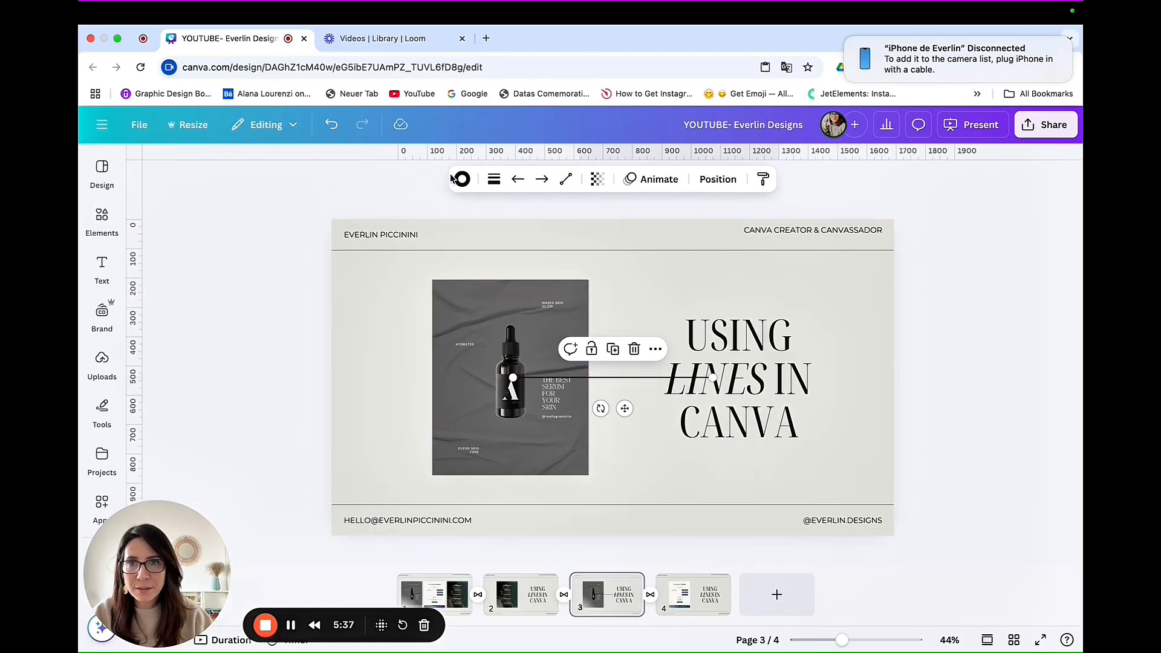
pyautogui.click(462, 180)
pyautogui.click(259, 268)
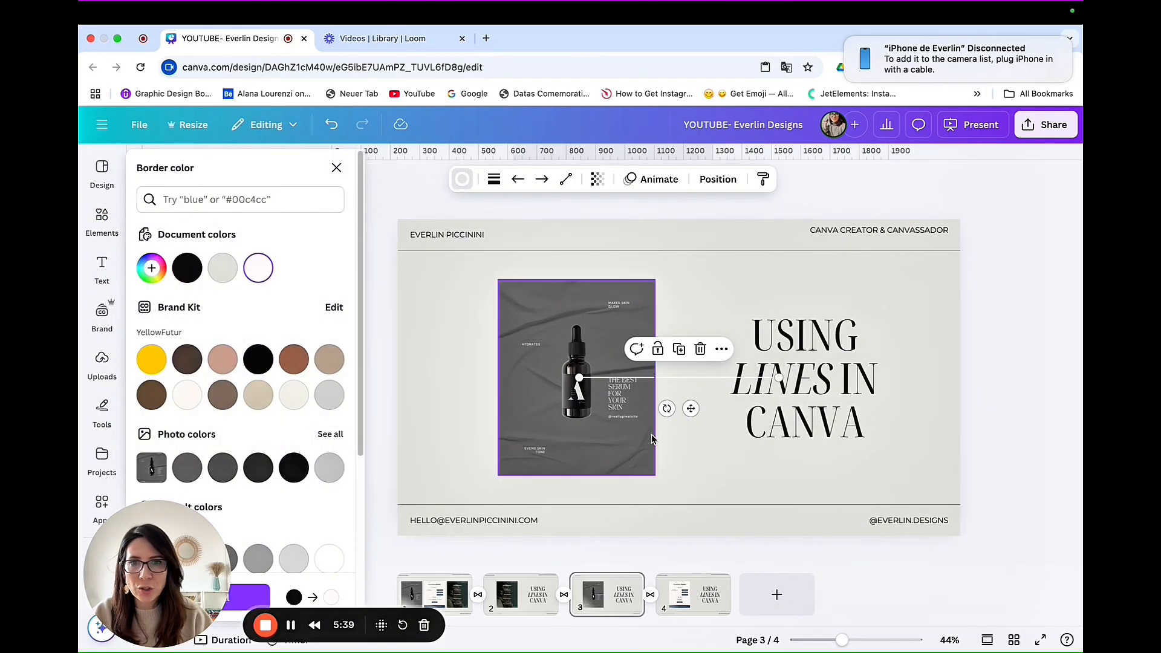
pyautogui.click(336, 168)
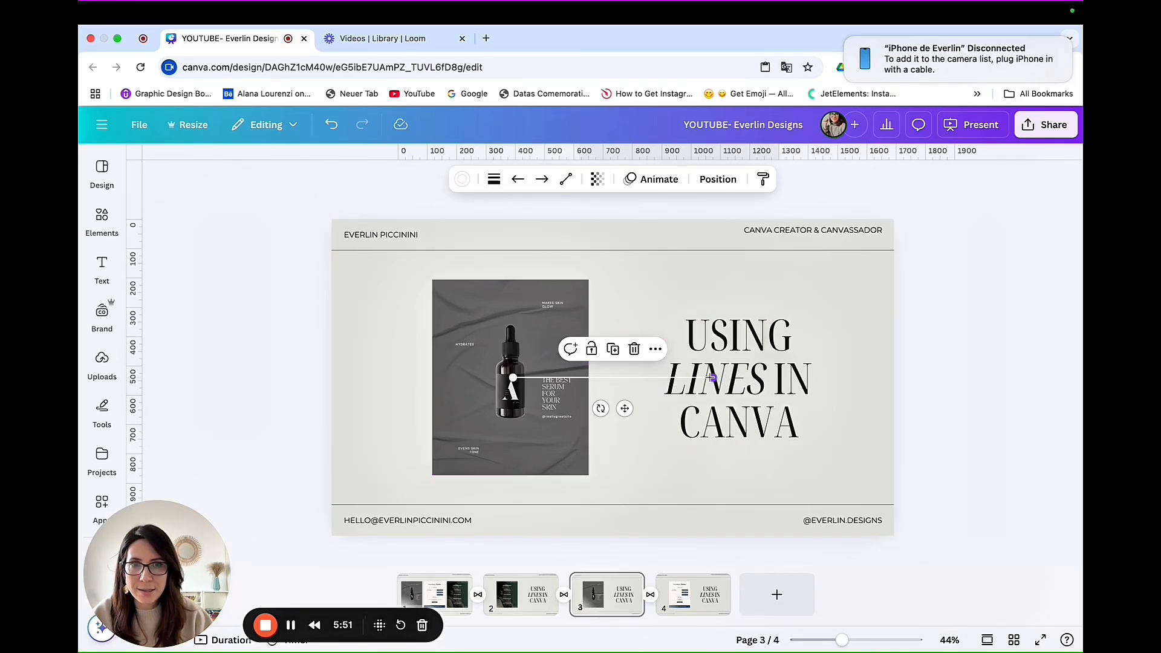
# Step: Shorten the white line, place it beside the bottle's dropper cap, and change its line type to Elbowed
pyautogui.moveTo(712, 378); pyautogui.dragTo(551, 356)
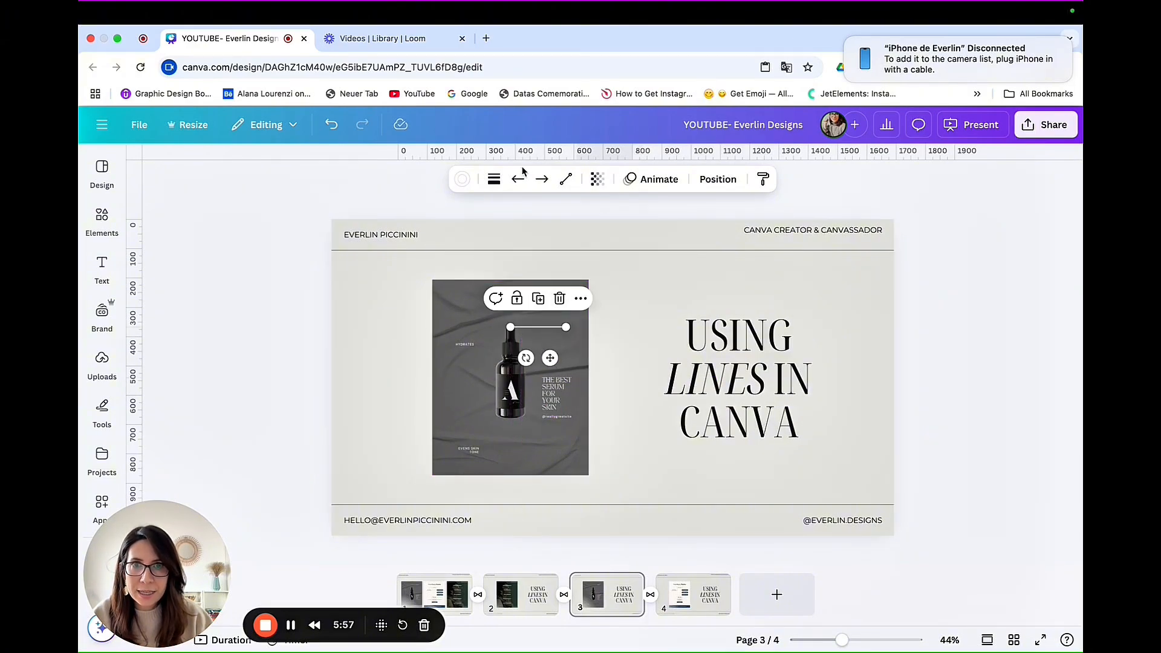
pyautogui.click(563, 181)
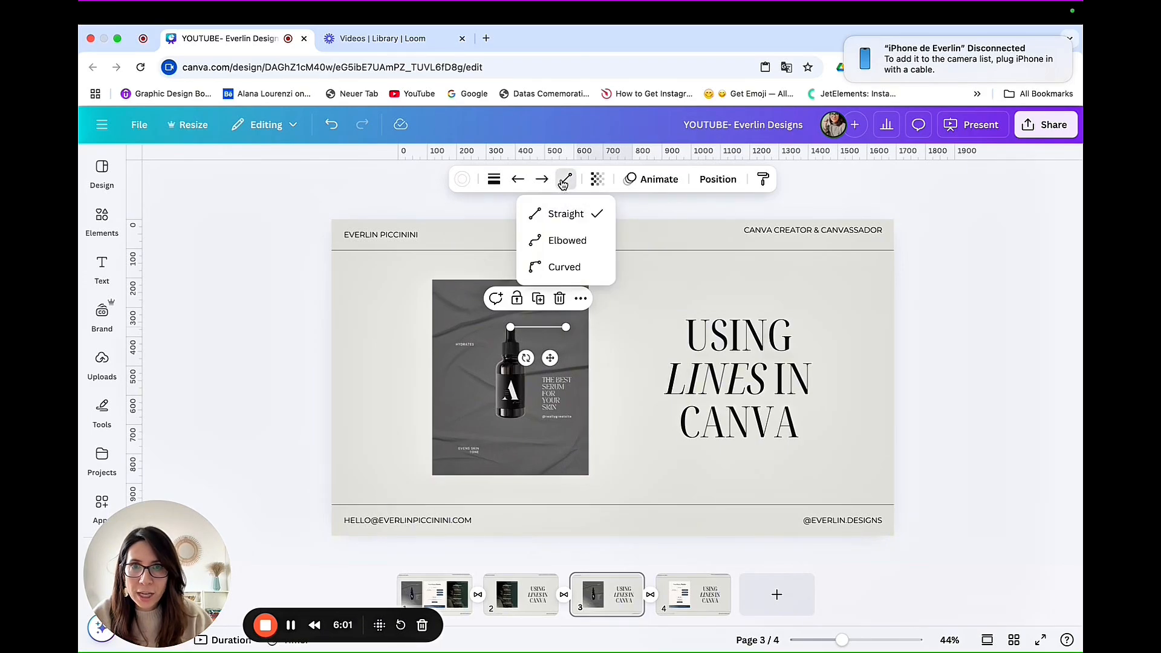
pyautogui.click(567, 238)
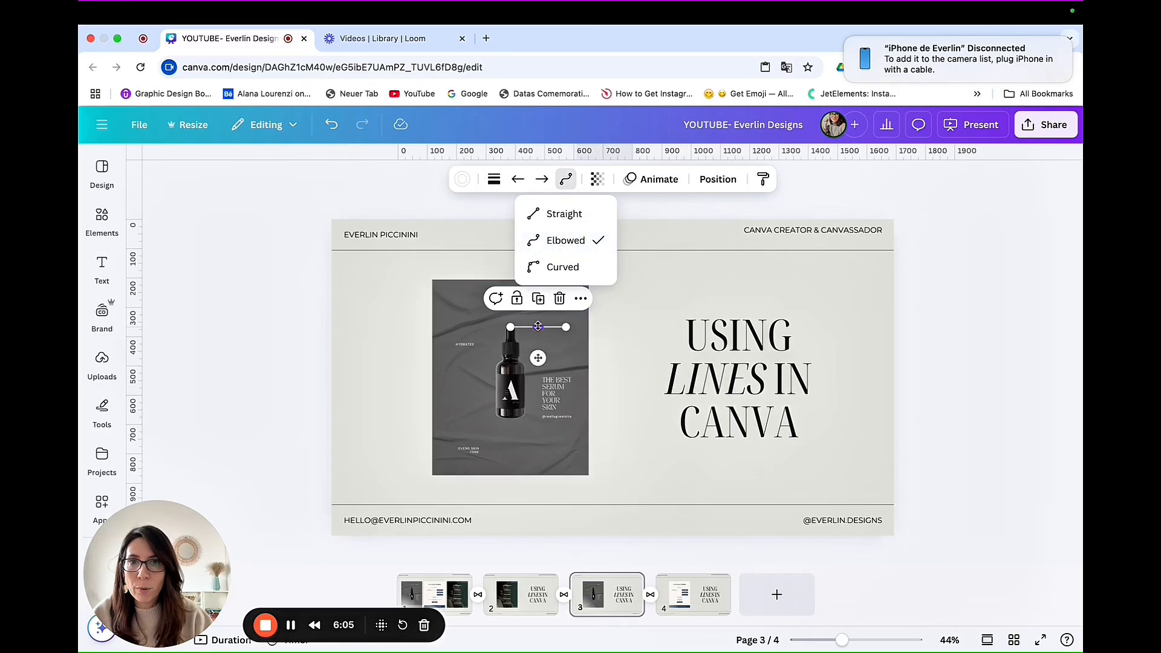
# Step: Bend the elbowed line into a corner and position it to connect the dropper bottle with the label above right of it
pyautogui.moveTo(538, 328)
pyautogui.mouseDown()
pyautogui.moveTo(538, 346)
pyautogui.moveTo(551, 323)
pyautogui.moveTo(539, 327)
pyautogui.mouseUp()
pyautogui.moveTo(535, 375); pyautogui.dragTo(543, 376)
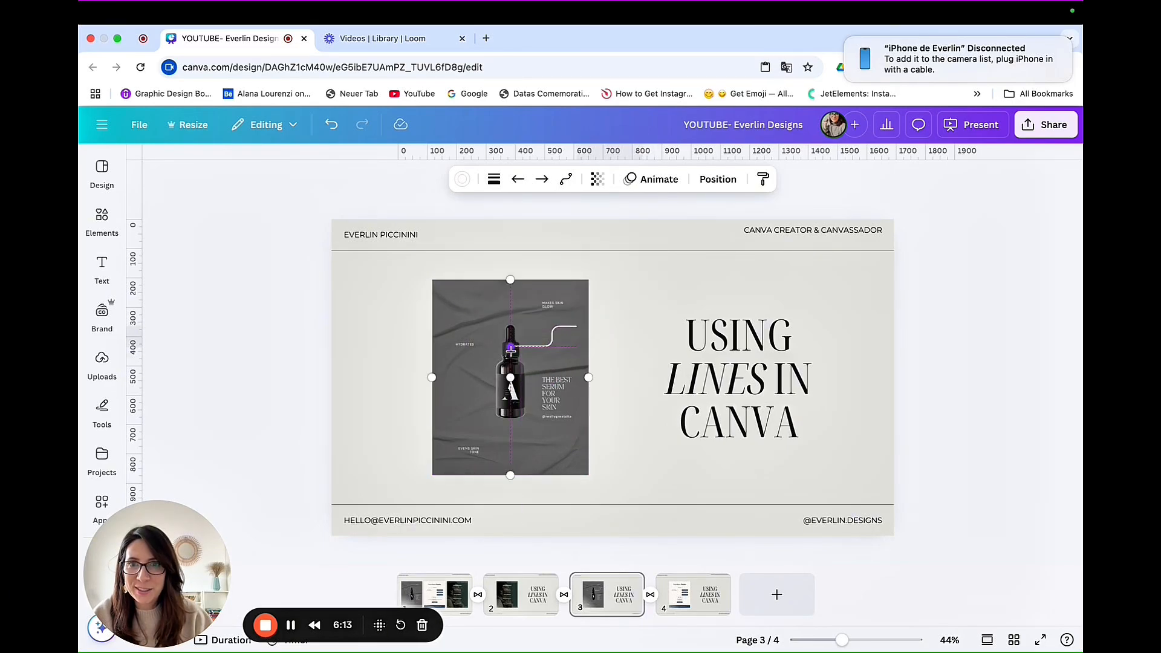
pyautogui.moveTo(576, 326); pyautogui.dragTo(547, 381)
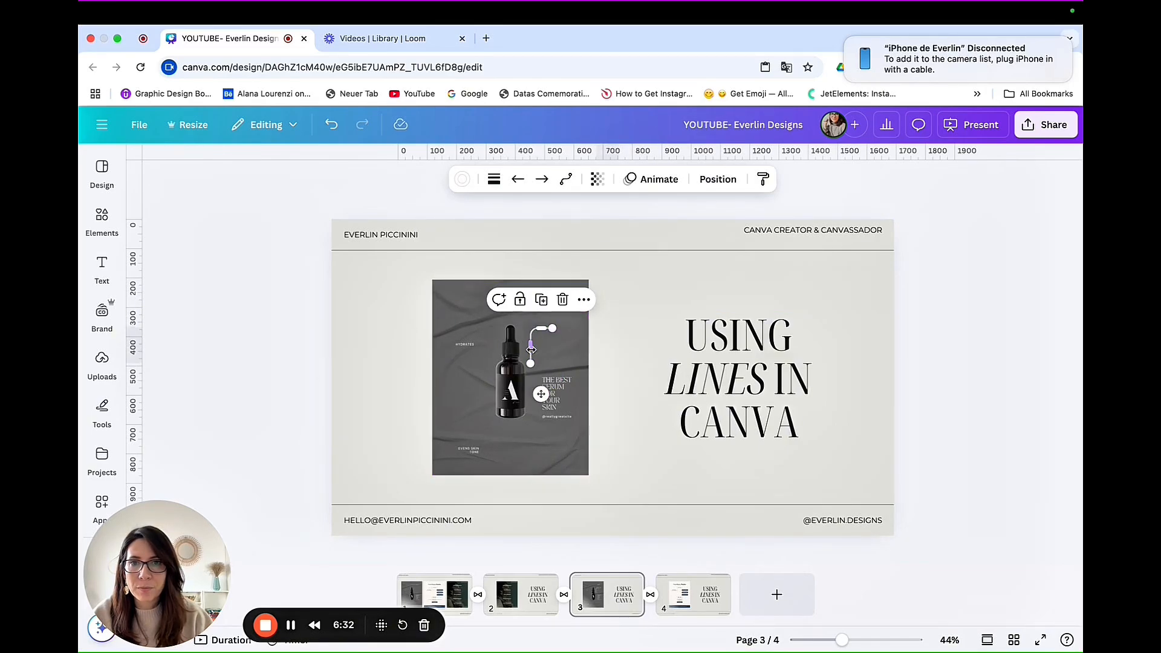
pyautogui.moveTo(532, 347); pyautogui.dragTo(557, 346)
pyautogui.moveTo(542, 394); pyautogui.dragTo(542, 376)
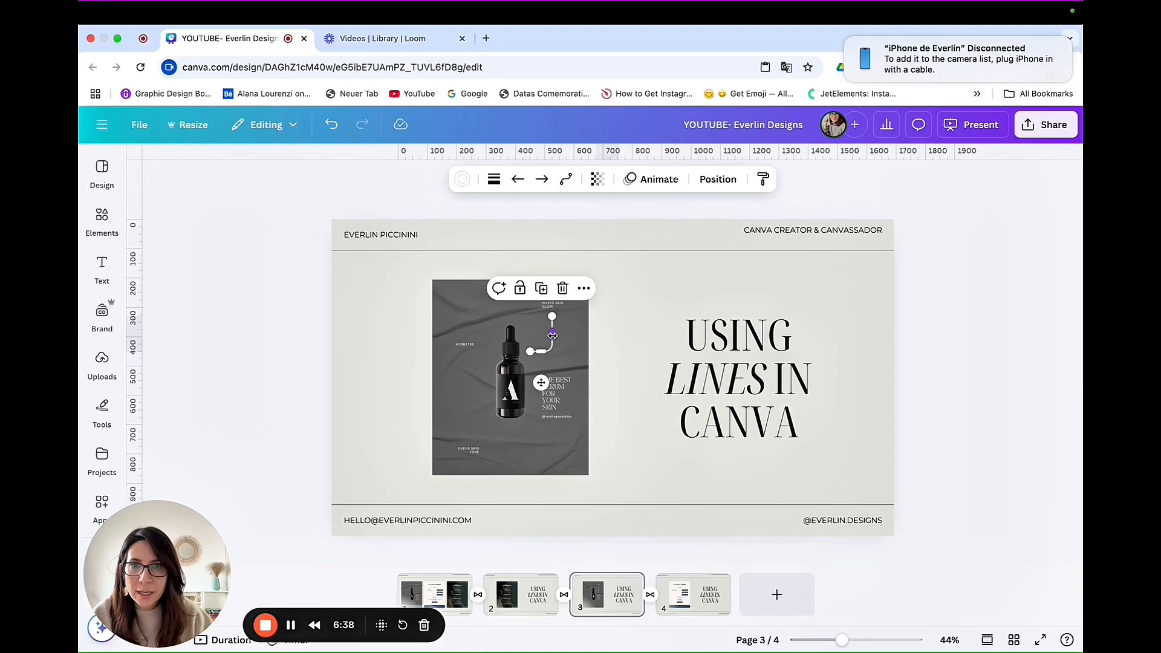
# Step: Give the elbowed line solid circle markers at both its start and its end
pyautogui.click(565, 181)
pyautogui.click(542, 183)
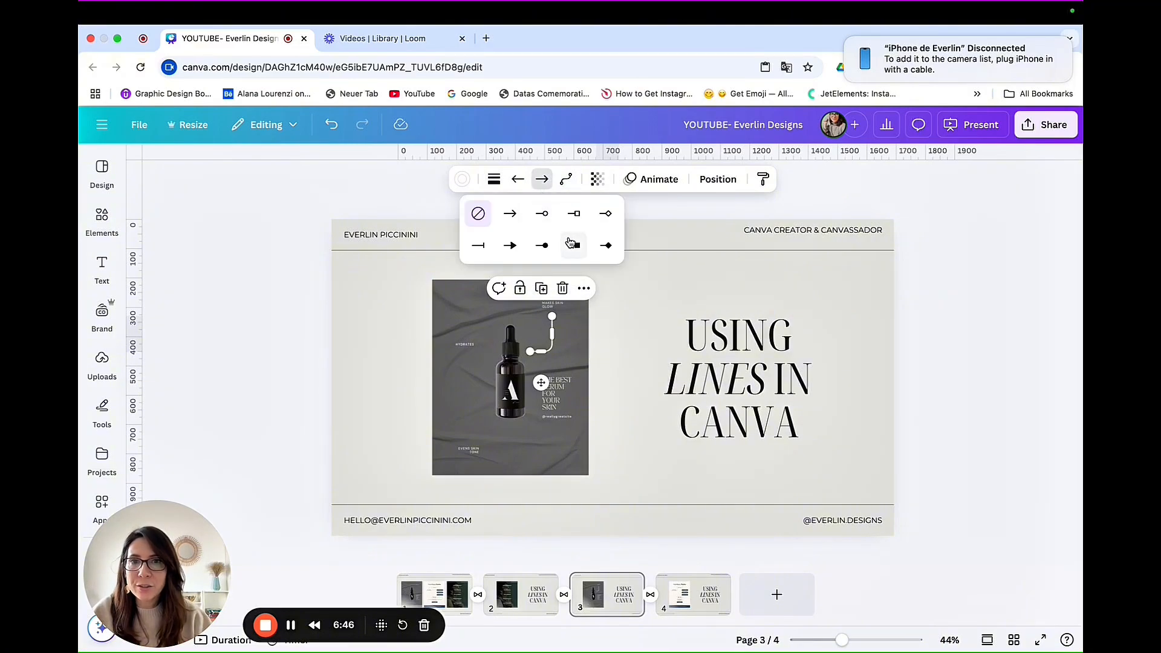
pyautogui.click(543, 246)
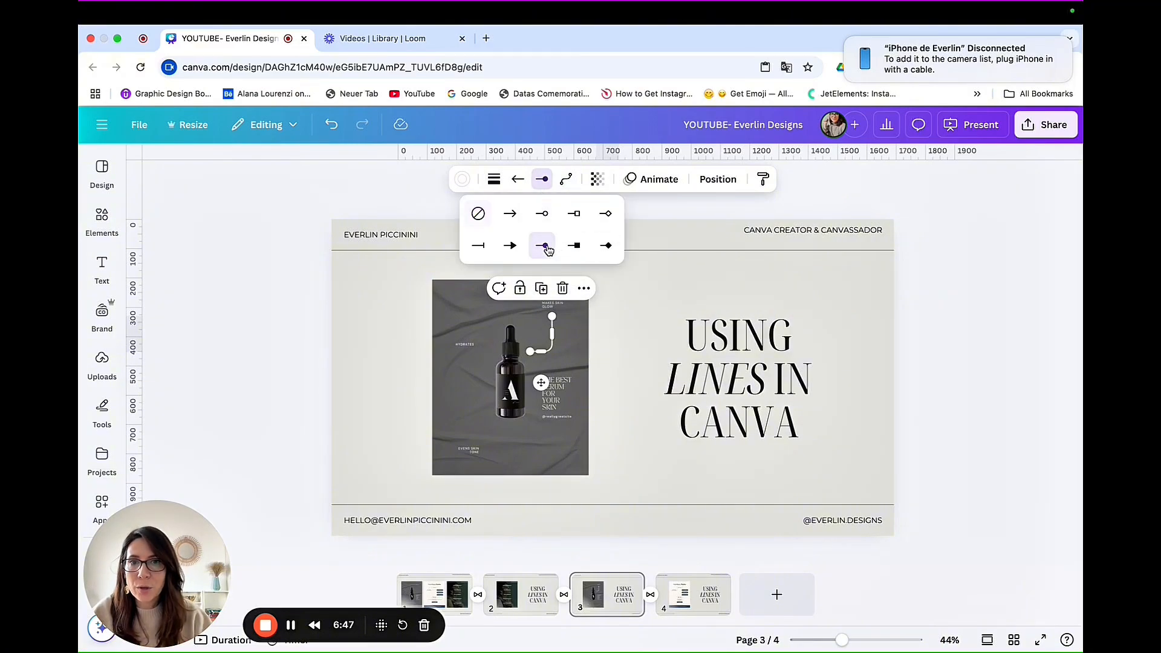
pyautogui.click(518, 179)
pyautogui.click(518, 245)
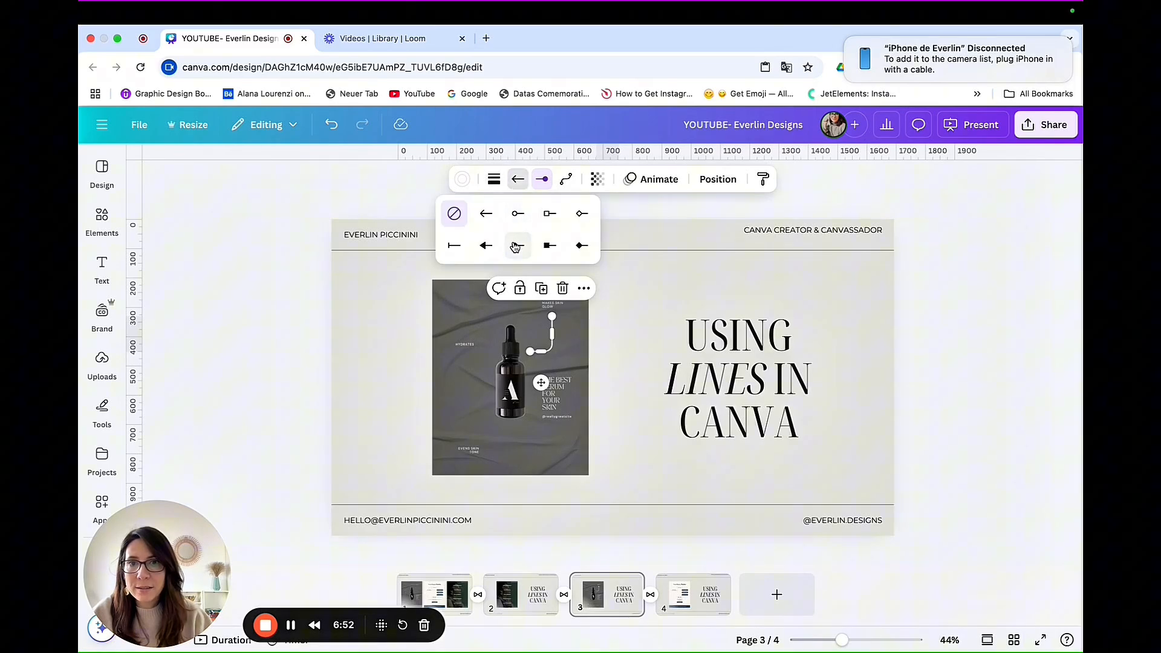
pyautogui.click(640, 314)
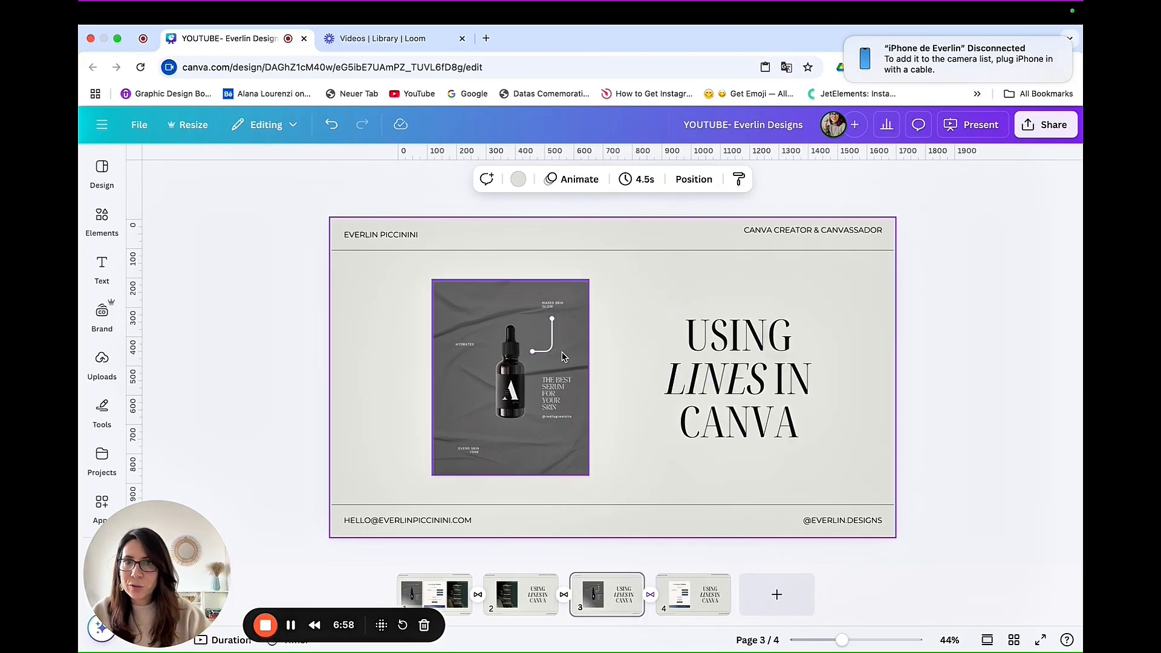
# Step: Try a line weight of 1 on the elbowed line, and restore its heavier weight
pyautogui.click(552, 339)
pyautogui.click(494, 179)
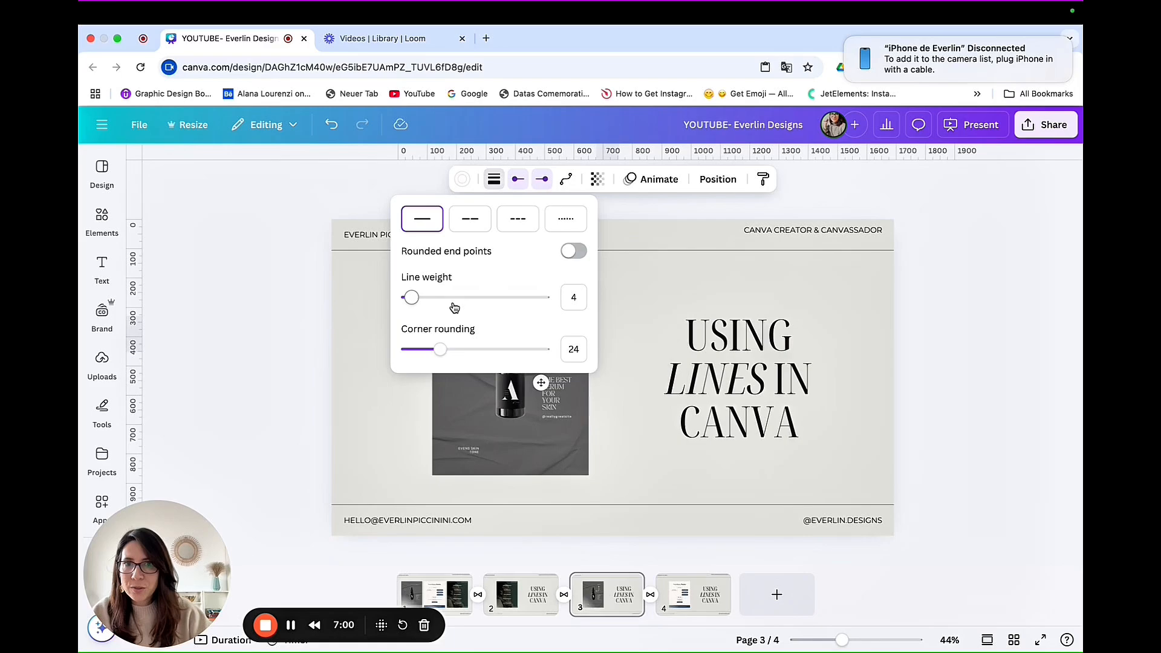
pyautogui.moveTo(415, 302); pyautogui.dragTo(413, 304)
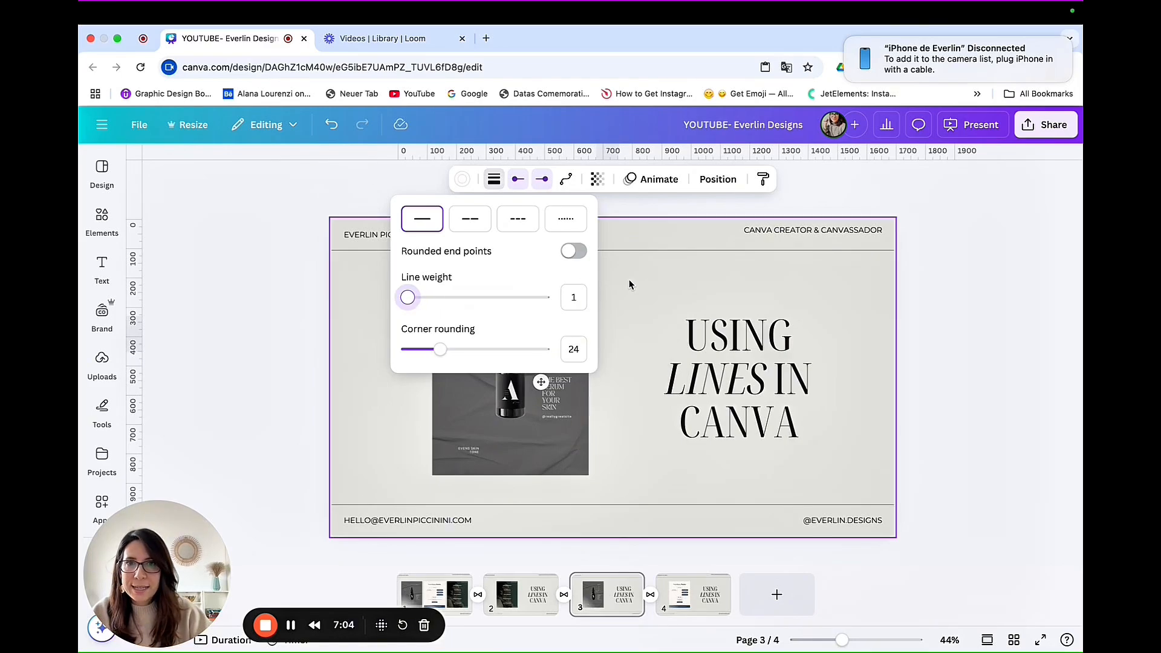
pyautogui.click(655, 286)
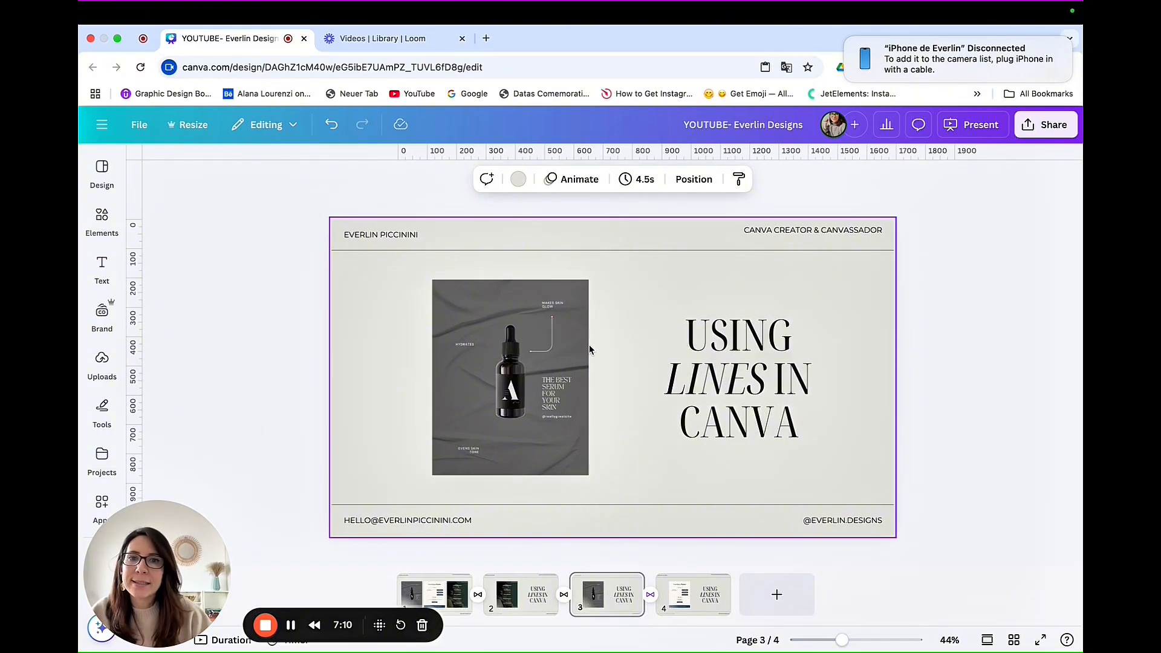
pyautogui.click(555, 349)
pyautogui.click(495, 179)
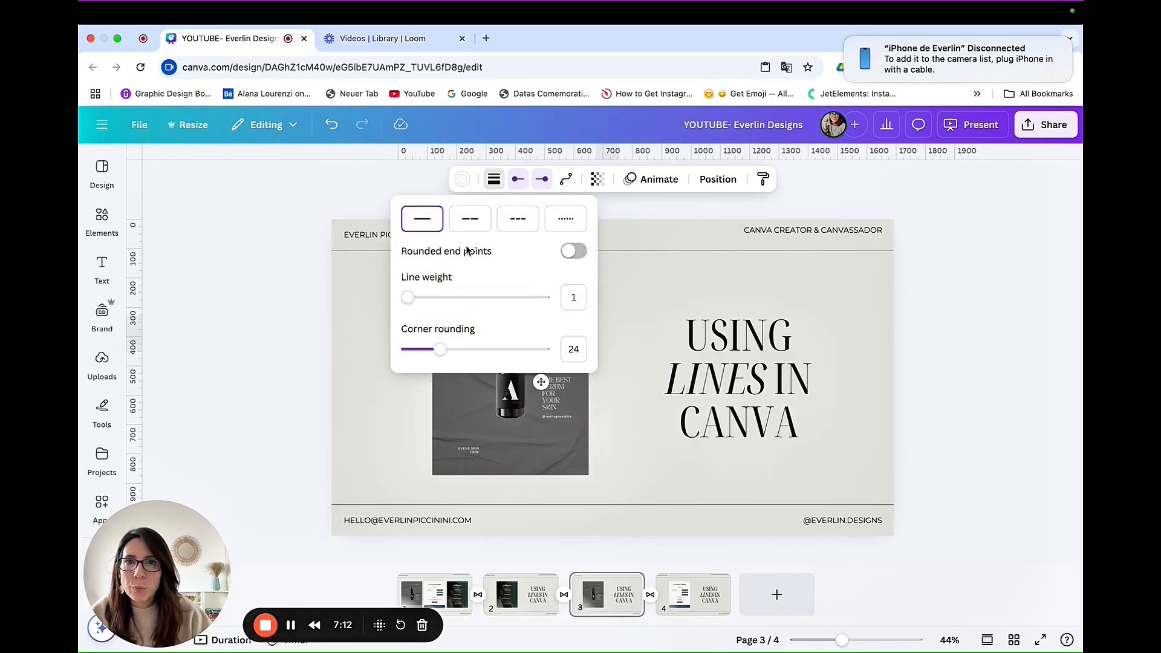
pyautogui.click(660, 262)
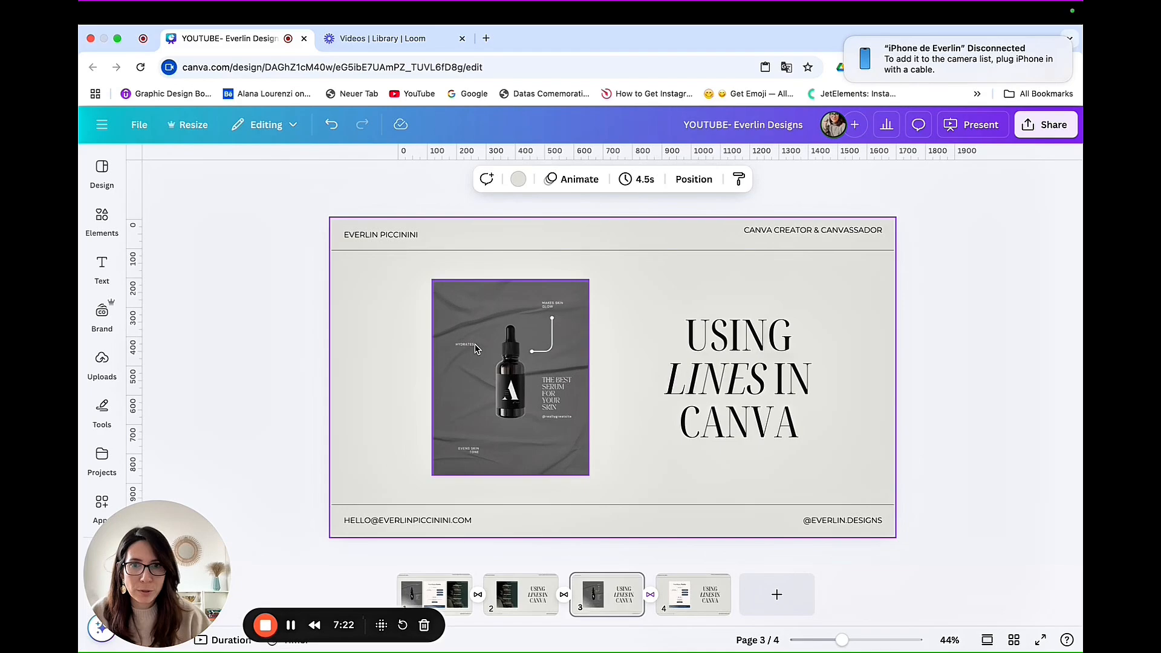
# Step: Add a second straight line to page 3 and color it white
pyautogui.click(113, 234)
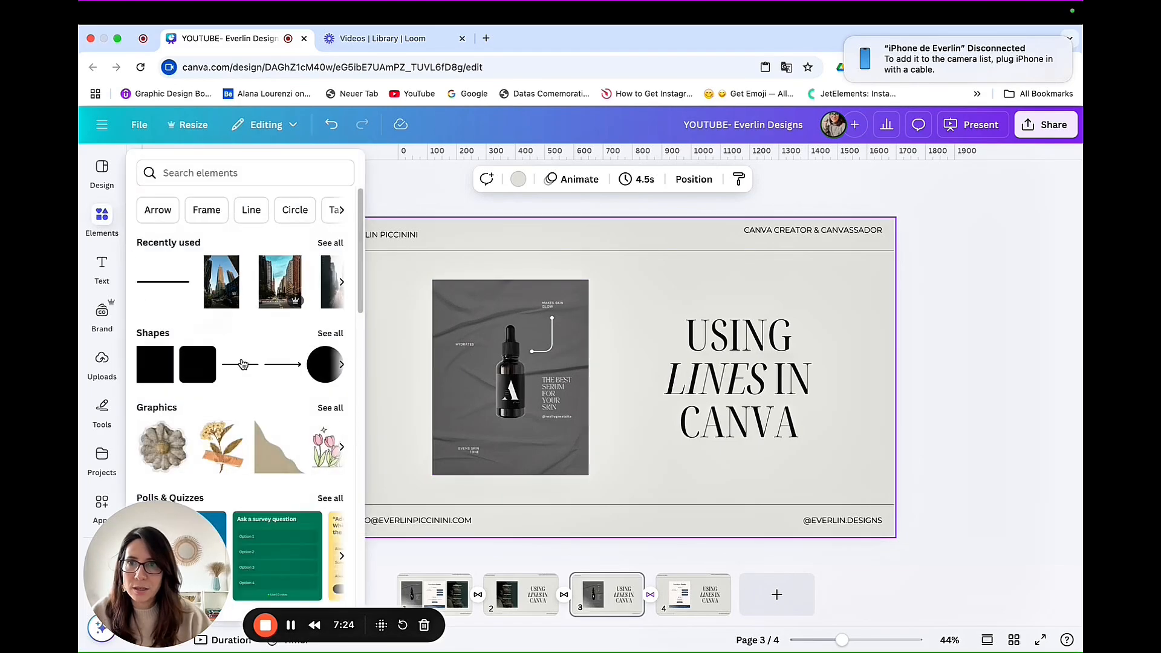
pyautogui.click(244, 362)
pyautogui.click(462, 179)
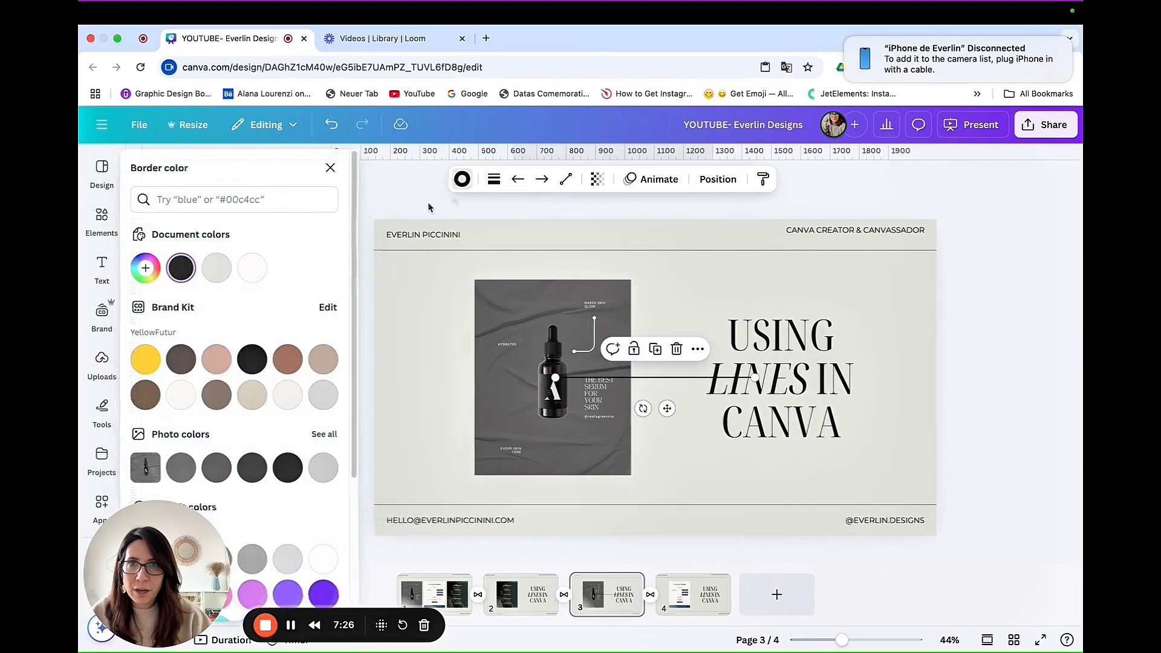
pyautogui.click(262, 273)
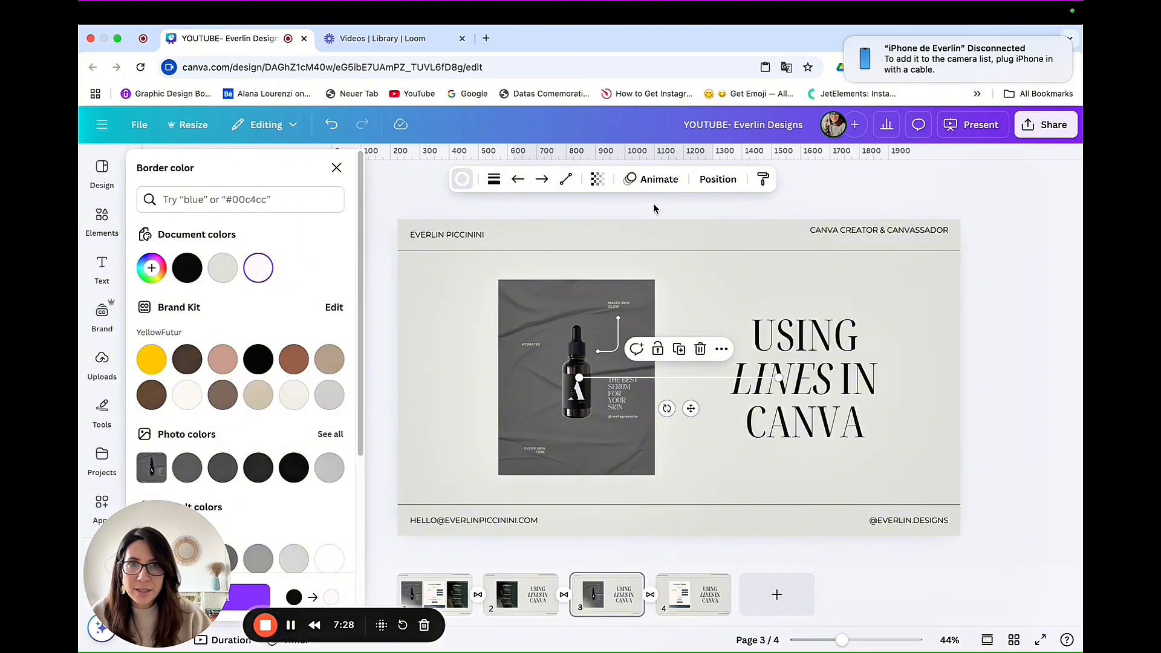
# Step: Try the Curved line type on the second white line, bending its middle downward
pyautogui.click(564, 181)
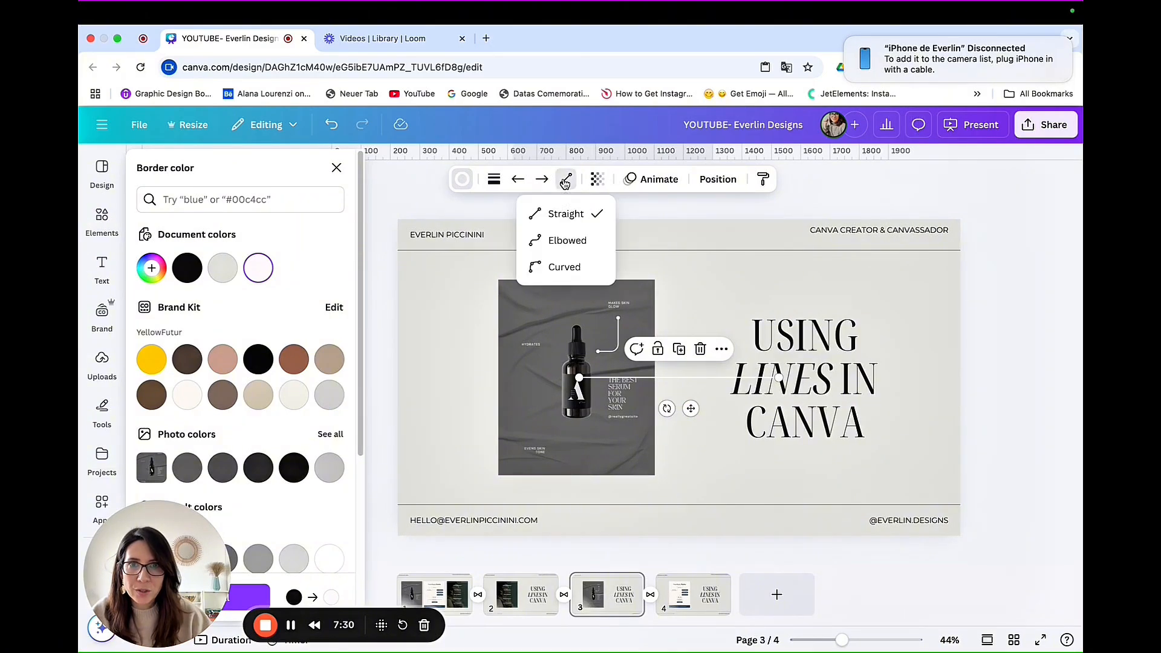
pyautogui.click(564, 268)
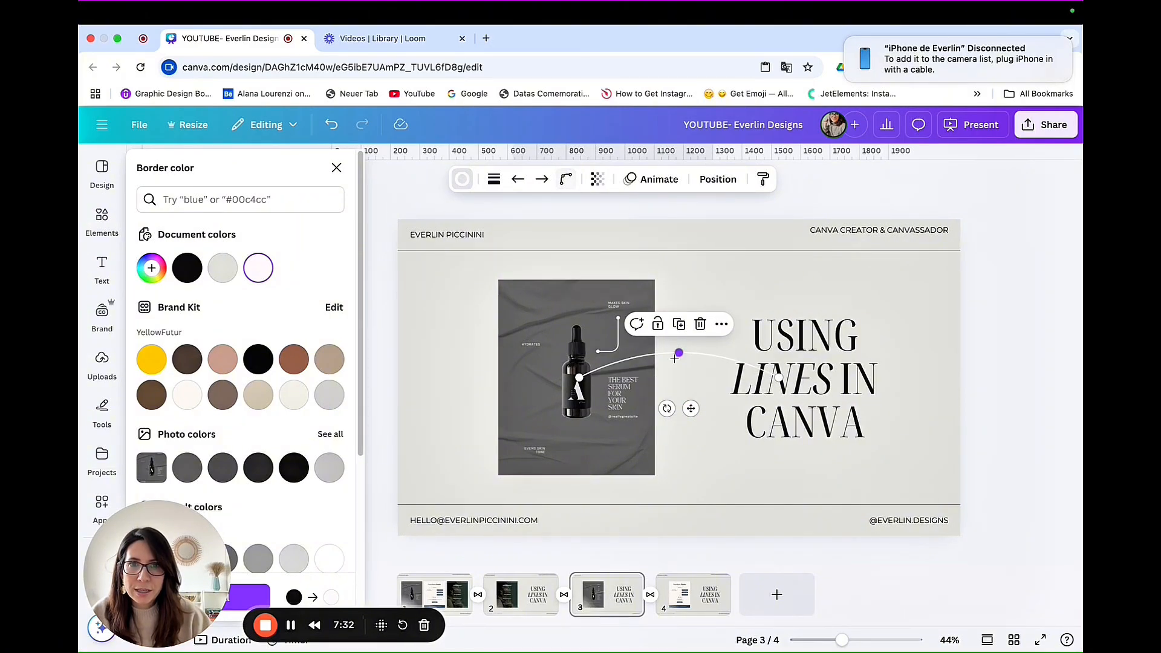
pyautogui.moveTo(679, 376); pyautogui.dragTo(653, 449)
# Step: Change the second line to Elbowed and reshape it to run from below the "Hydrated" label to the bottle's side
pyautogui.click(566, 179)
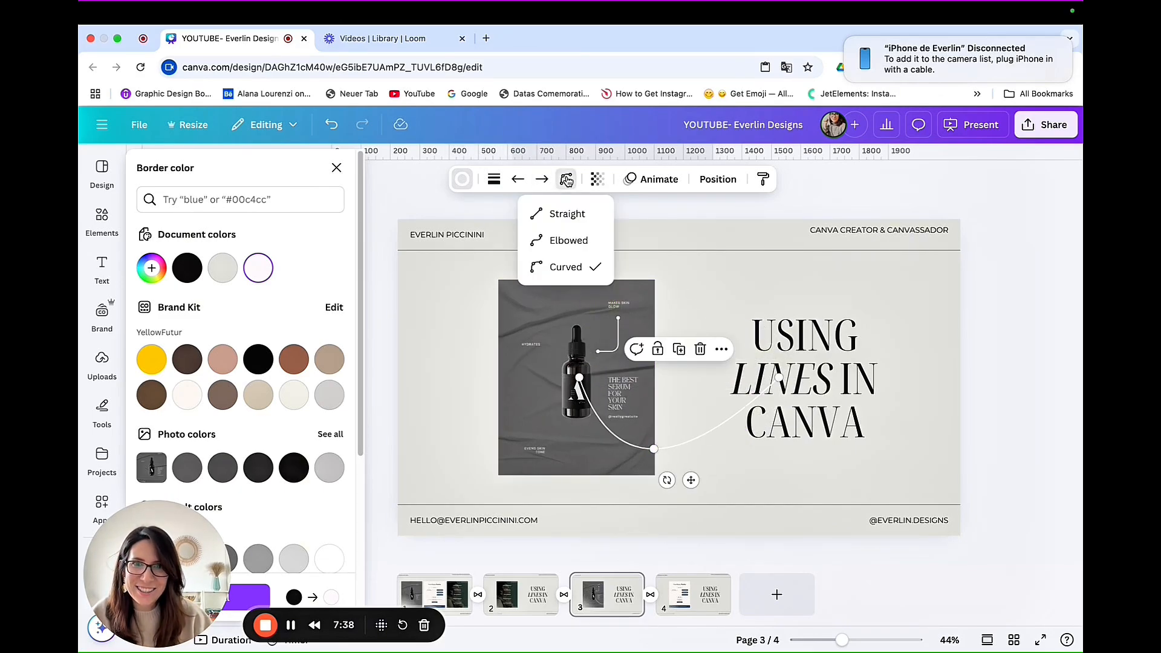
pyautogui.click(558, 239)
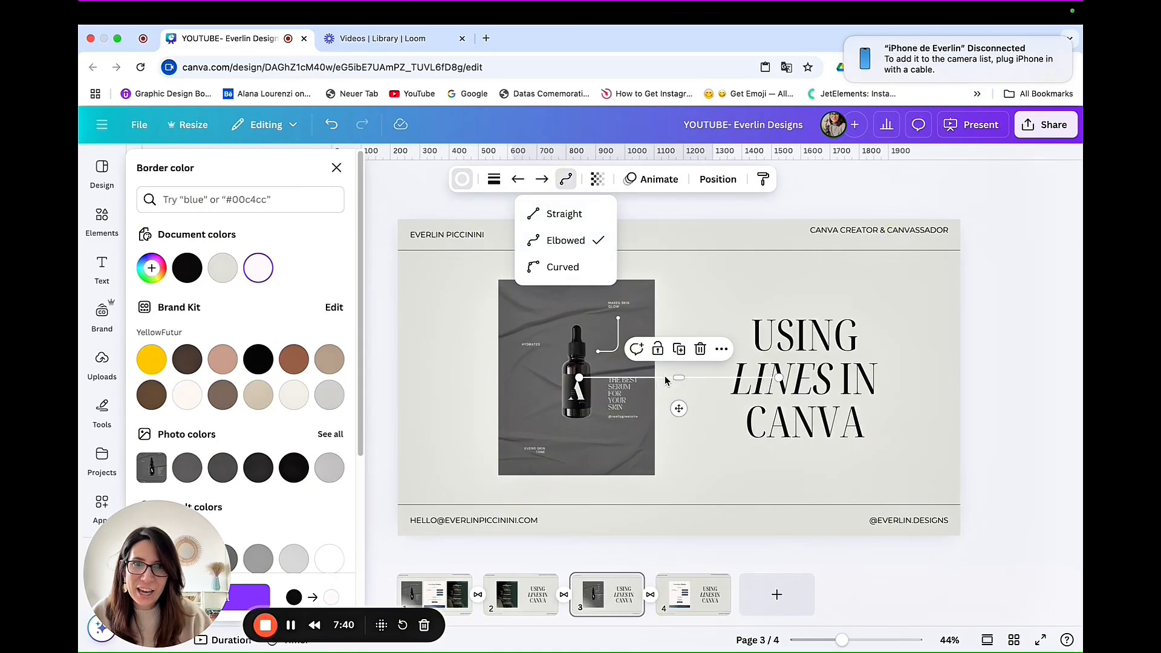
pyautogui.click(672, 402)
pyautogui.moveTo(673, 401); pyautogui.dragTo(674, 420)
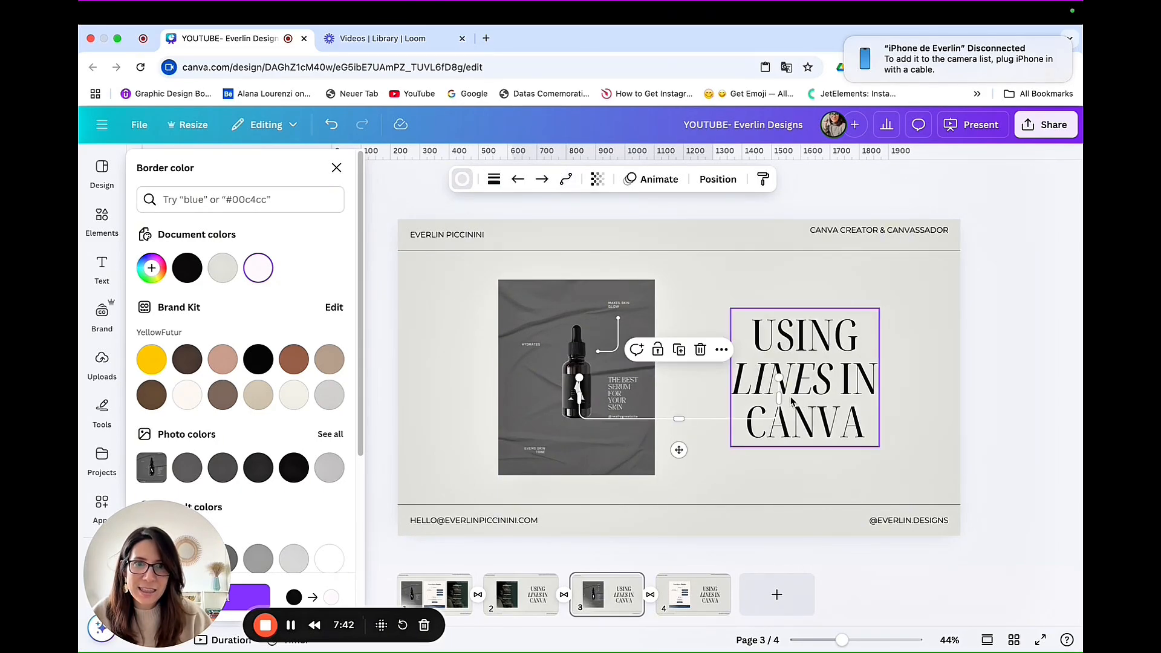
pyautogui.moveTo(781, 398); pyautogui.dragTo(675, 397)
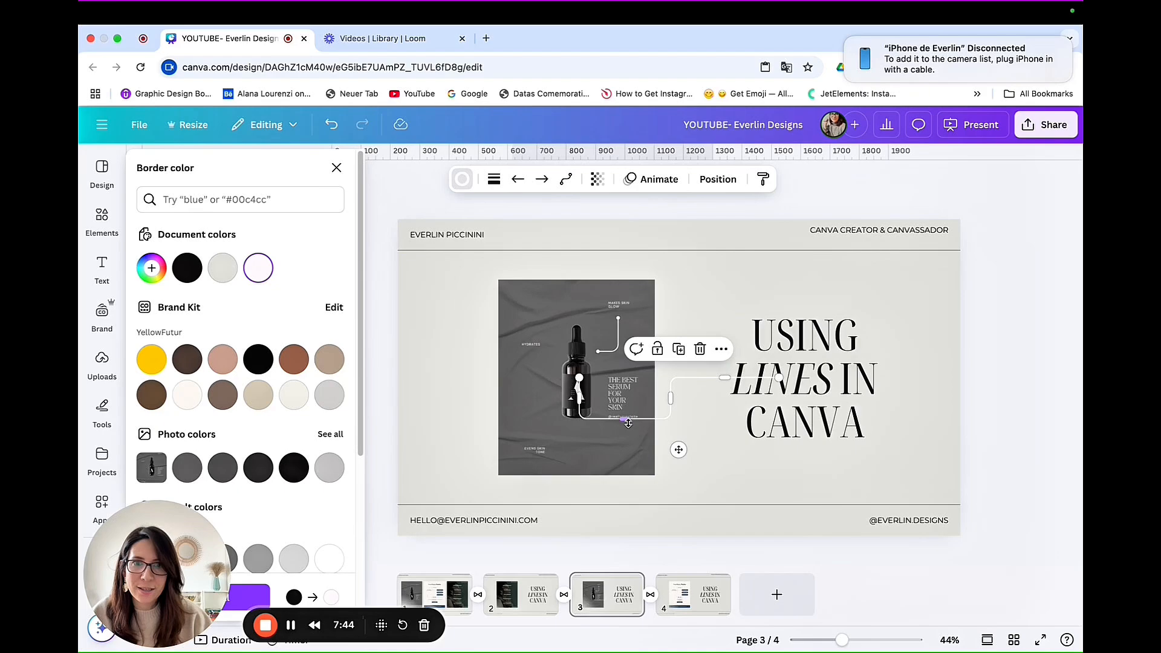
pyautogui.moveTo(778, 378); pyautogui.dragTo(548, 397)
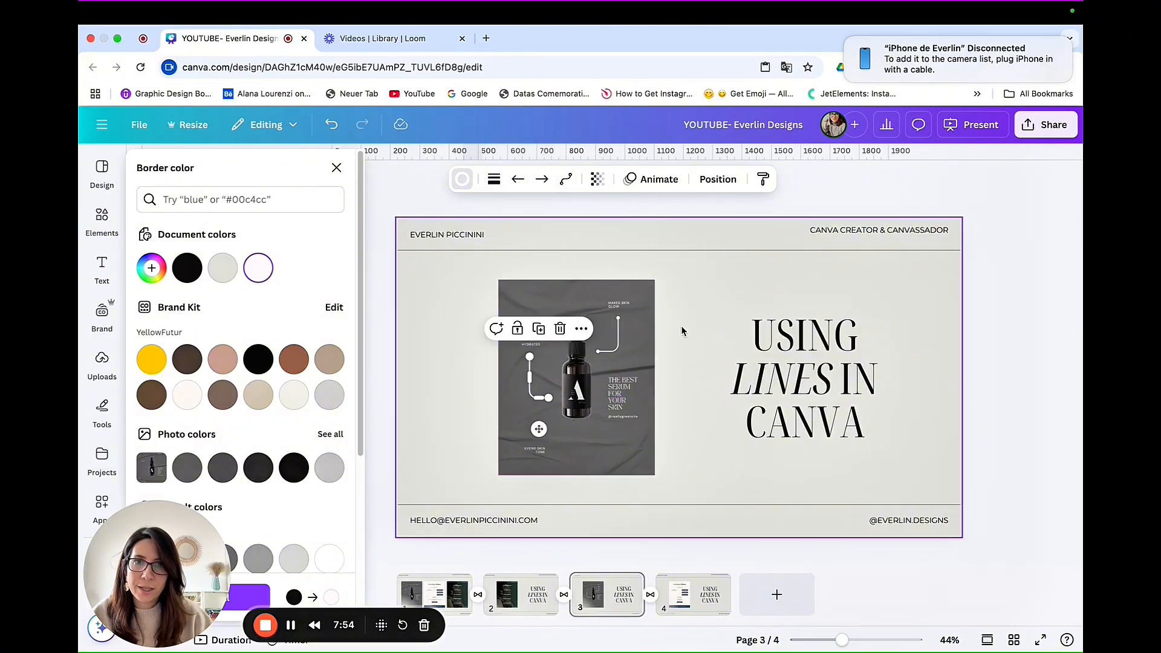
# Step: Put filled-circle markers on both ends of the white elbowed line running from the "Hydrated" label
pyautogui.click(541, 180)
pyautogui.click(542, 245)
pyautogui.click(544, 181)
pyautogui.click(515, 180)
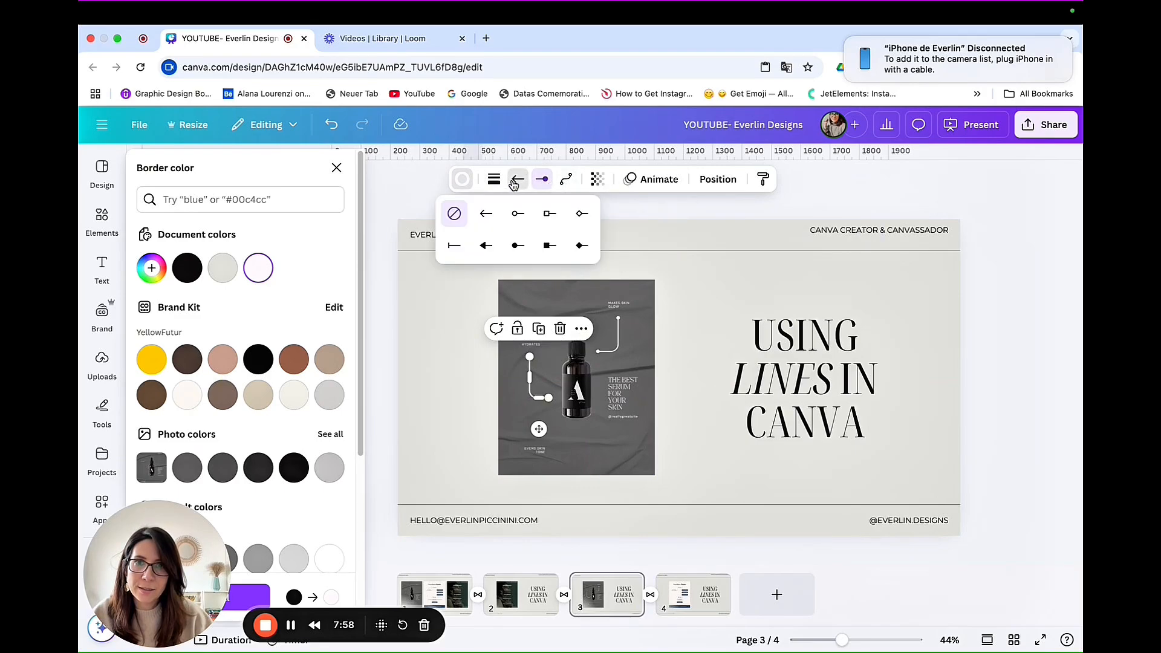
pyautogui.click(519, 246)
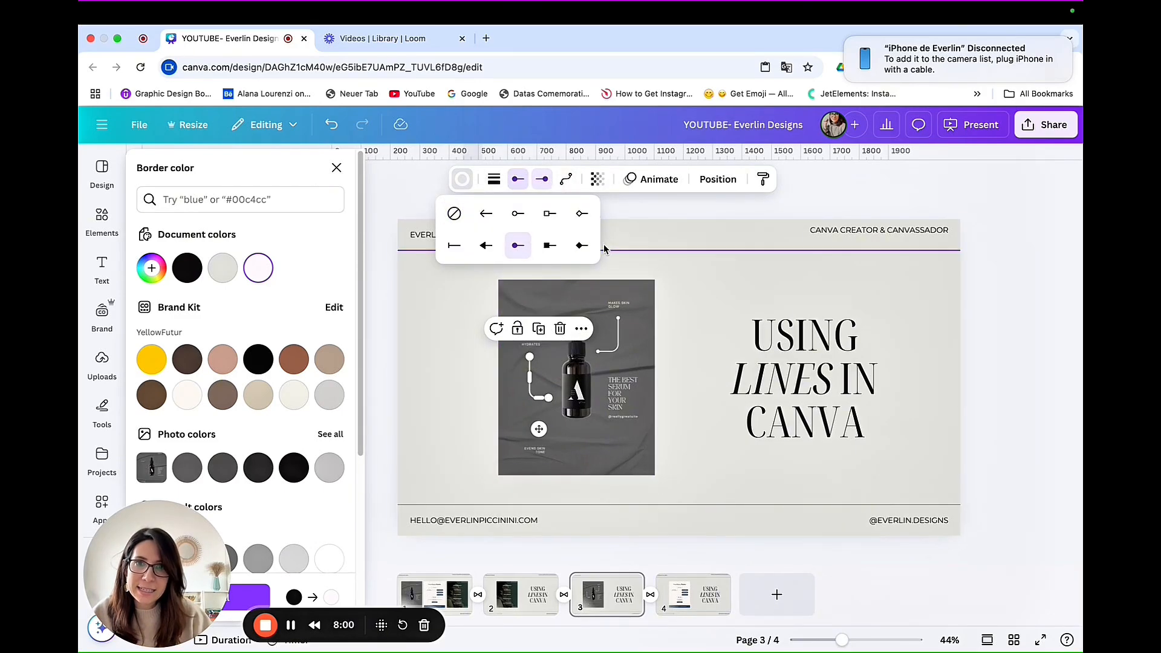
# Step: Thin both white elbowed lines, setting the upper line beside the bottle's dropper to a line weight of 1
pyautogui.click(493, 180)
pyautogui.click(493, 180)
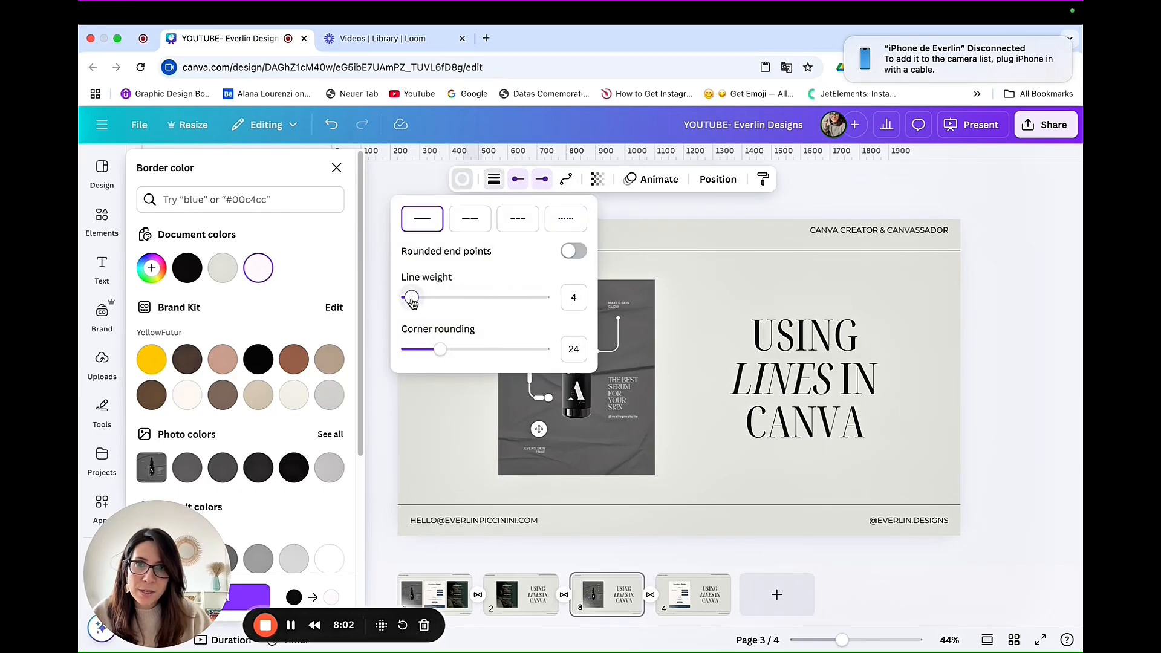
pyautogui.click(663, 324)
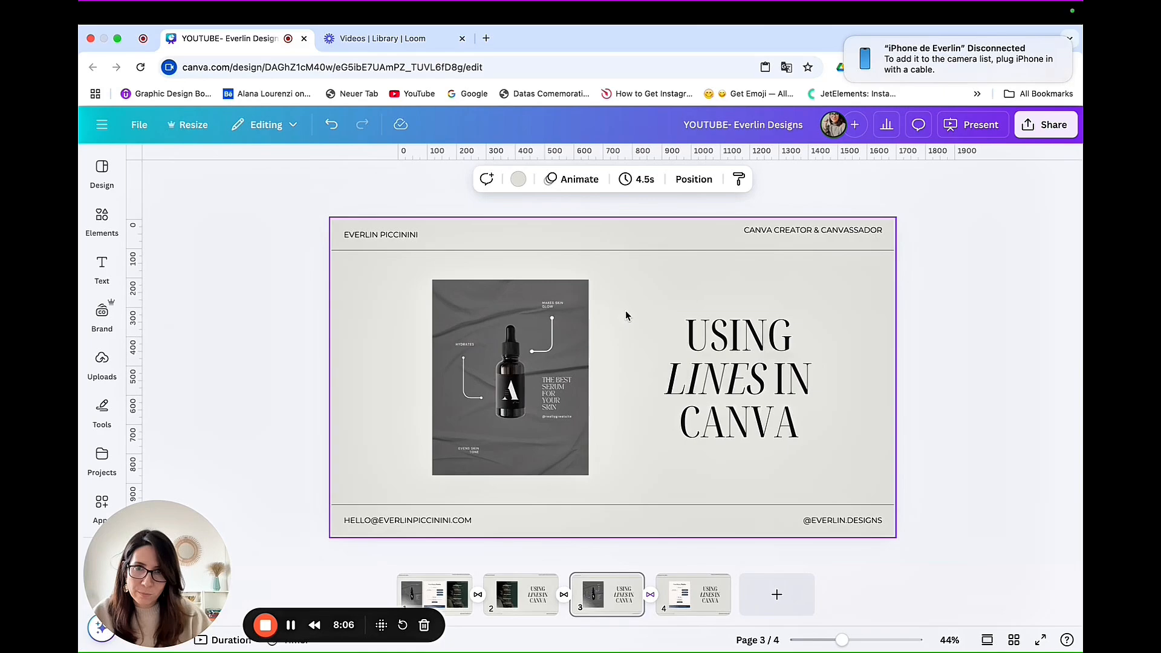
pyautogui.click(552, 333)
pyautogui.click(493, 179)
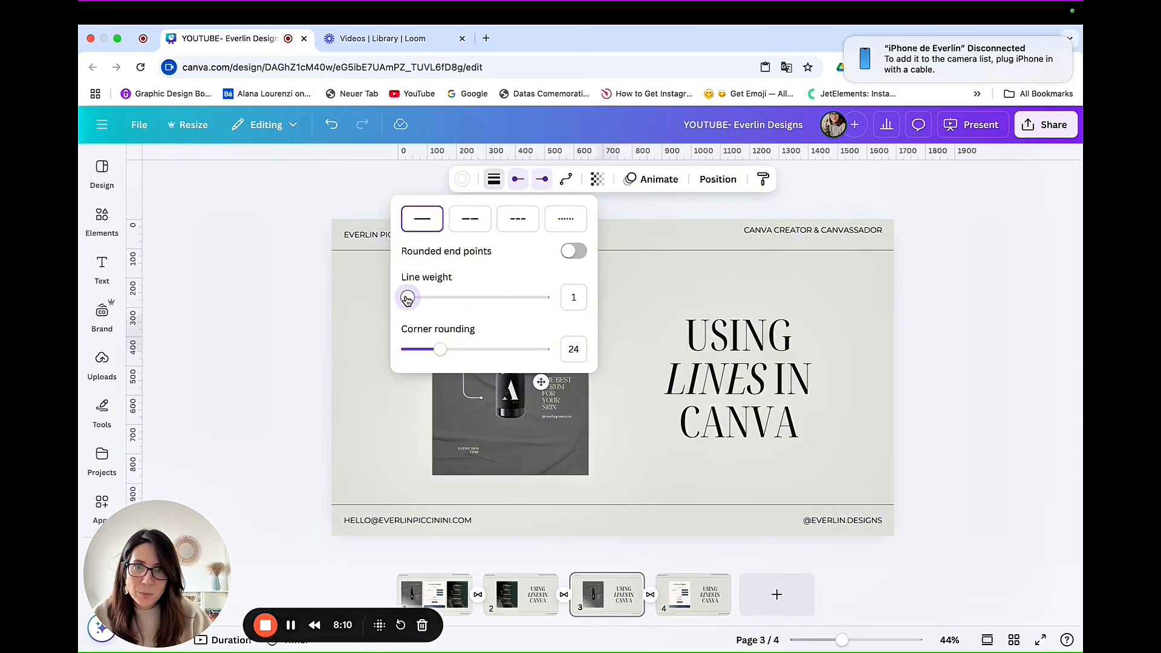
pyautogui.click(671, 281)
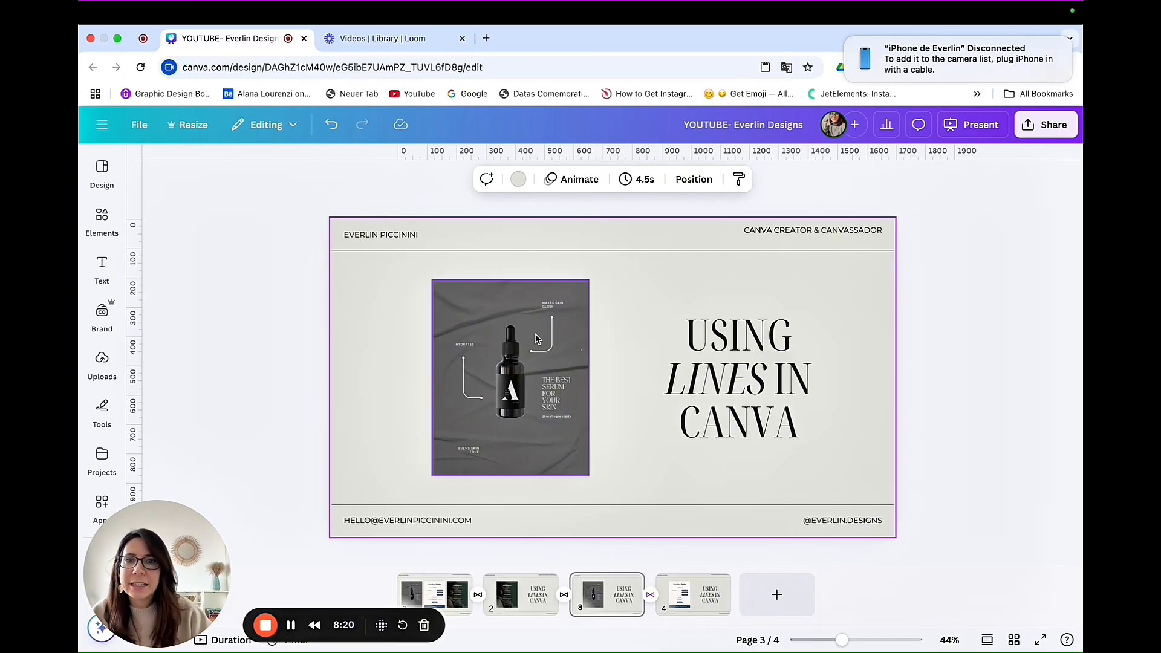
# Step: Change the "Hydrated" line's end marker to a filled arrow and its start marker to a bar
pyautogui.click(466, 394)
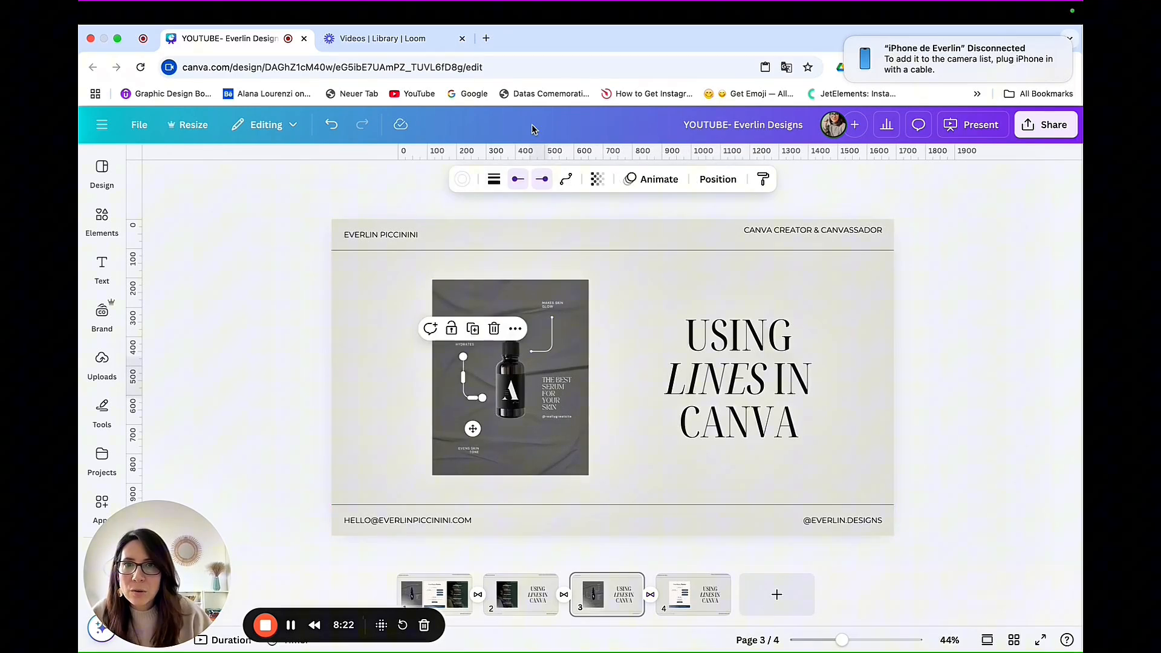
pyautogui.click(544, 180)
pyautogui.click(512, 254)
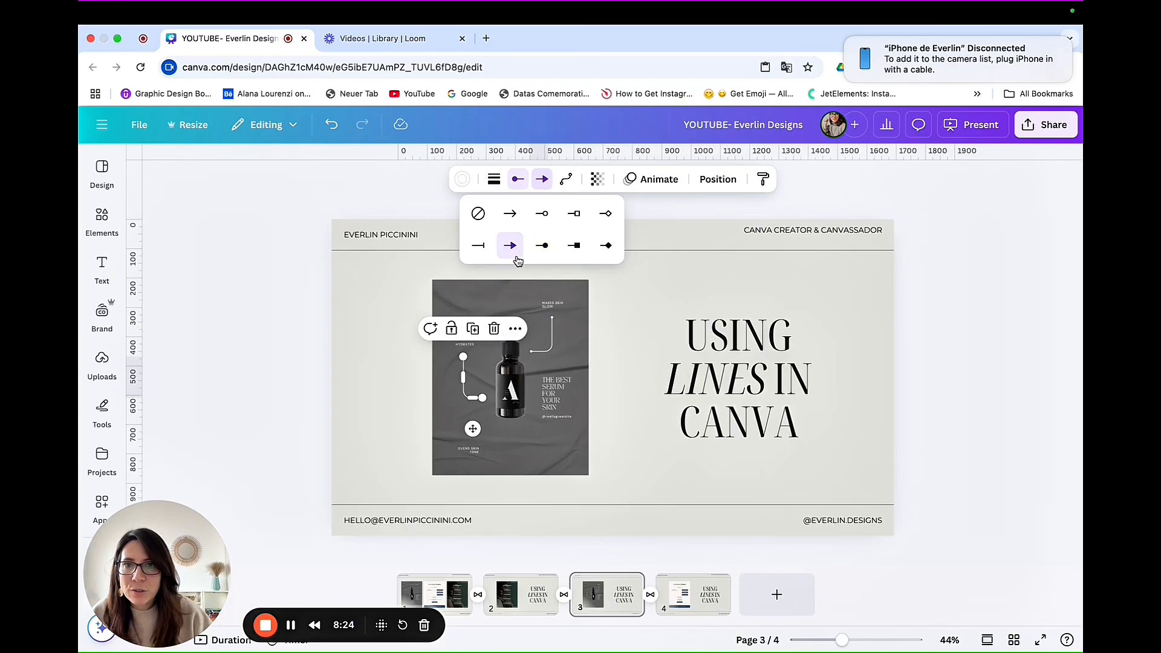
pyautogui.click(608, 329)
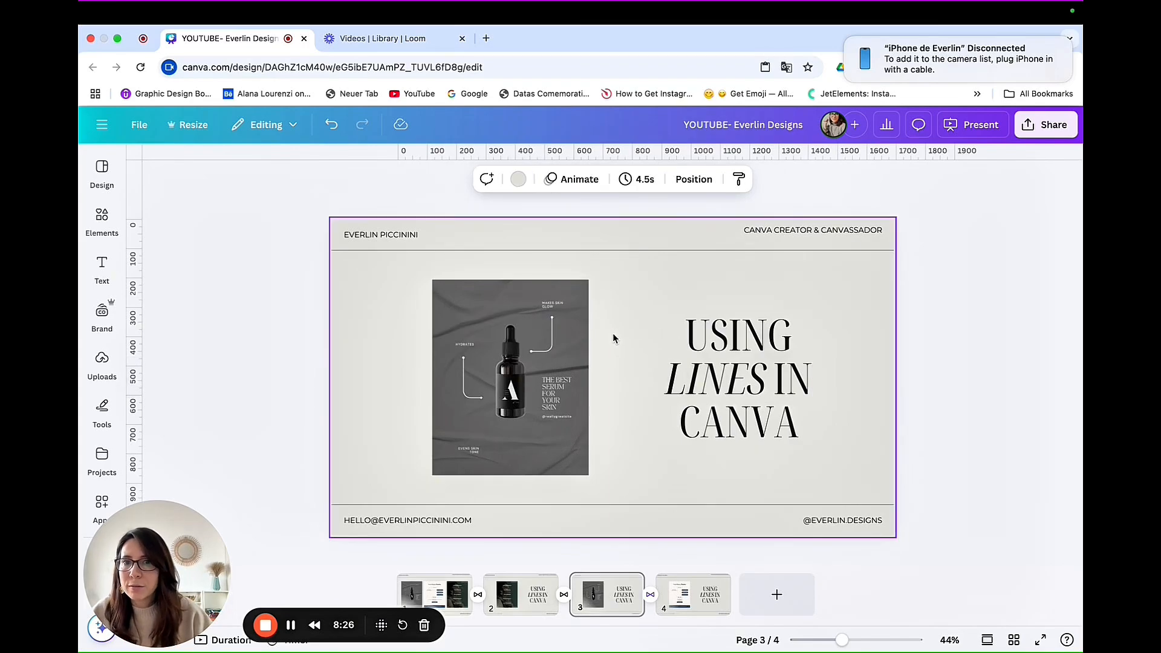
pyautogui.click(467, 391)
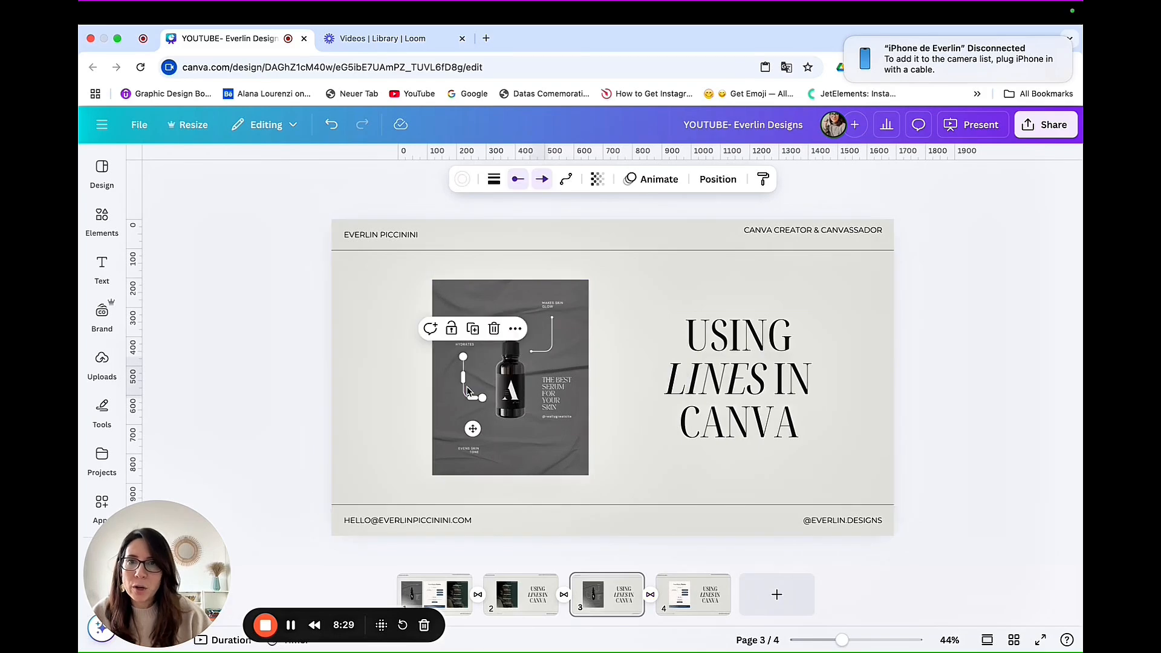
pyautogui.click(518, 180)
pyautogui.click(461, 245)
pyautogui.click(599, 372)
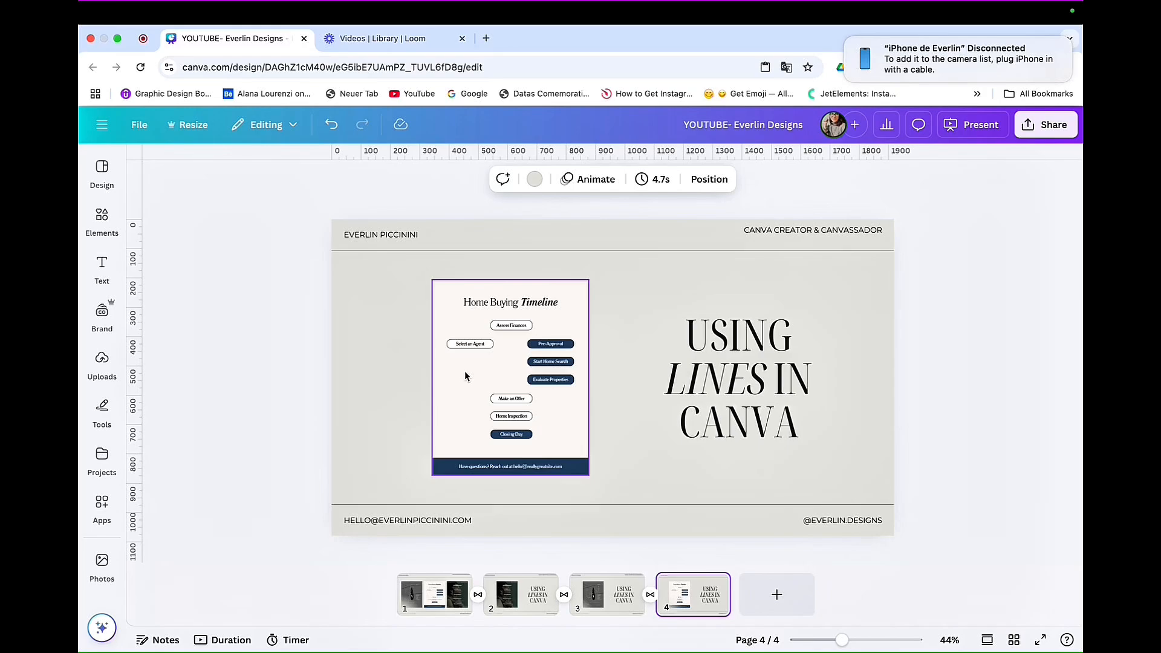
# Step: Add a straight line over page 4's "Home Buying Timeline" and make it dotted with a line weight of 3
pyautogui.click(395, 359)
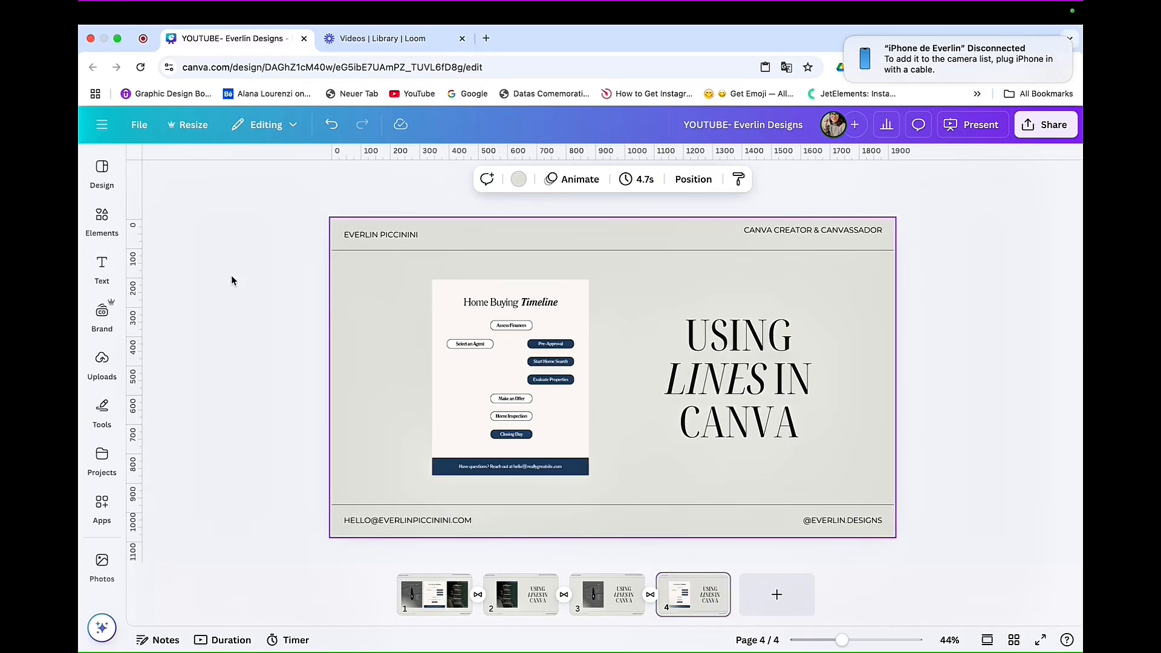
pyautogui.click(108, 224)
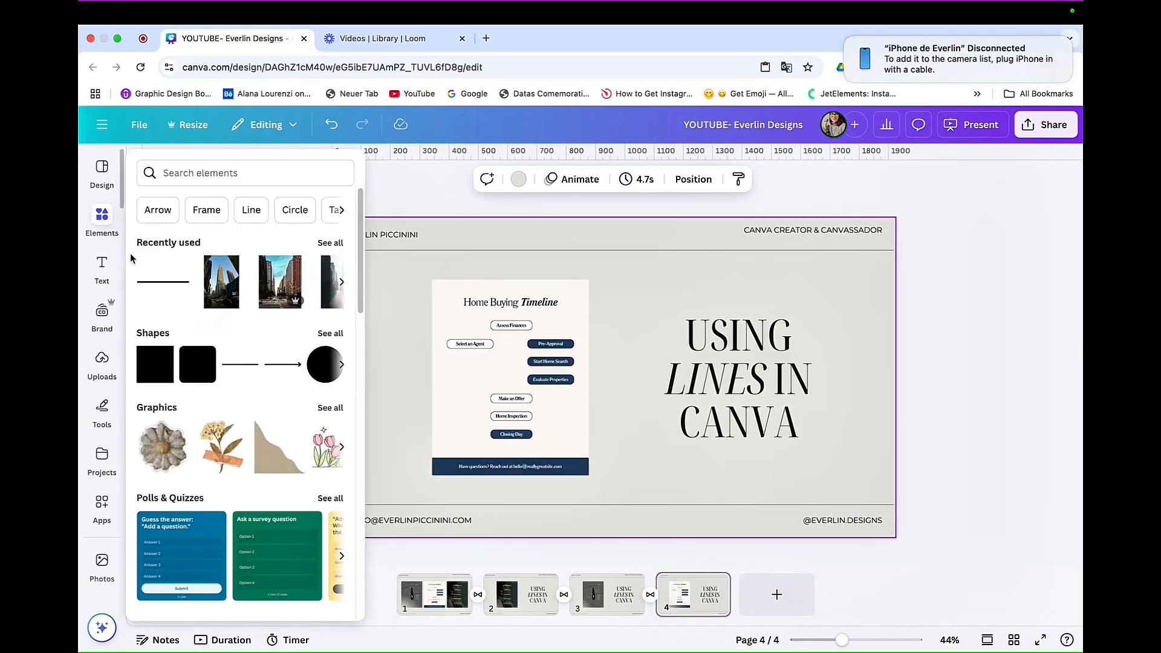
pyautogui.click(244, 366)
pyautogui.moveTo(622, 407); pyautogui.dragTo(568, 388)
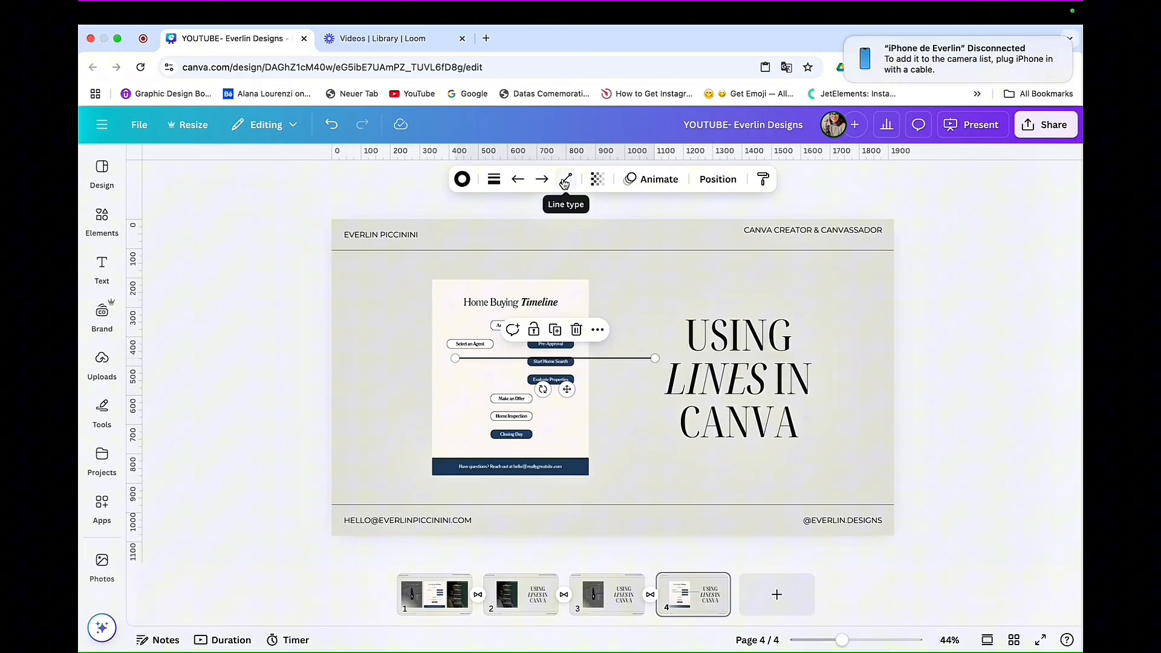
pyautogui.click(493, 180)
pyautogui.click(583, 230)
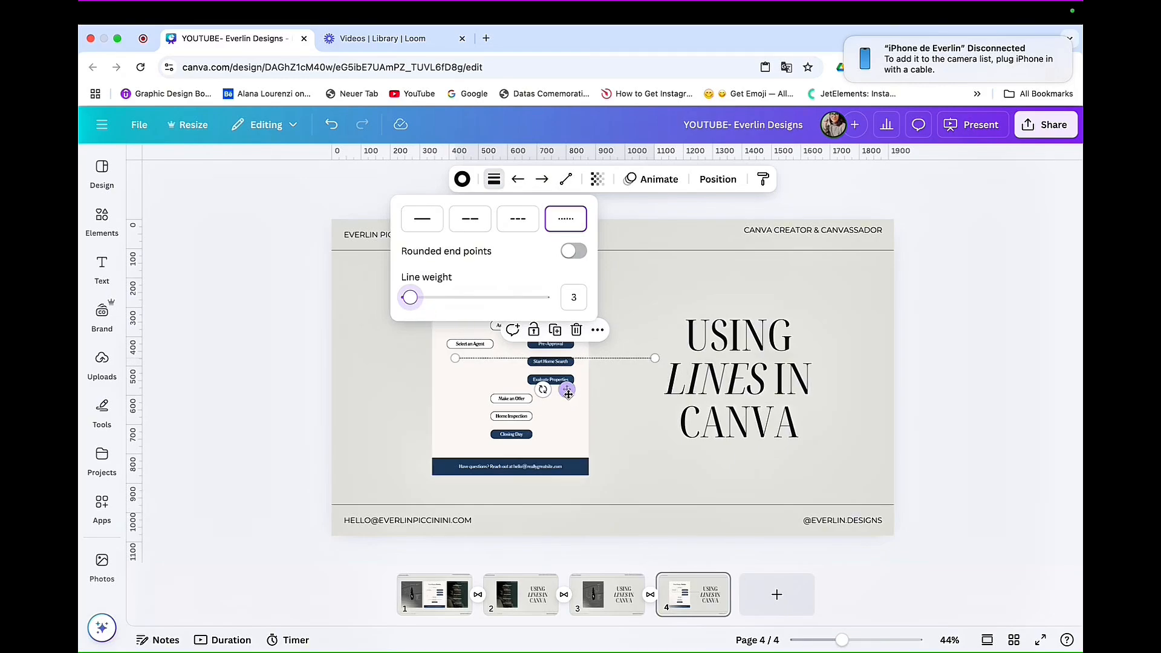
# Step: Shorten the dotted line to link "Select an Agent" with "Assess Finances", trying the Elbowed type before making it Curved
pyautogui.moveTo(567, 392); pyautogui.dragTo(565, 367)
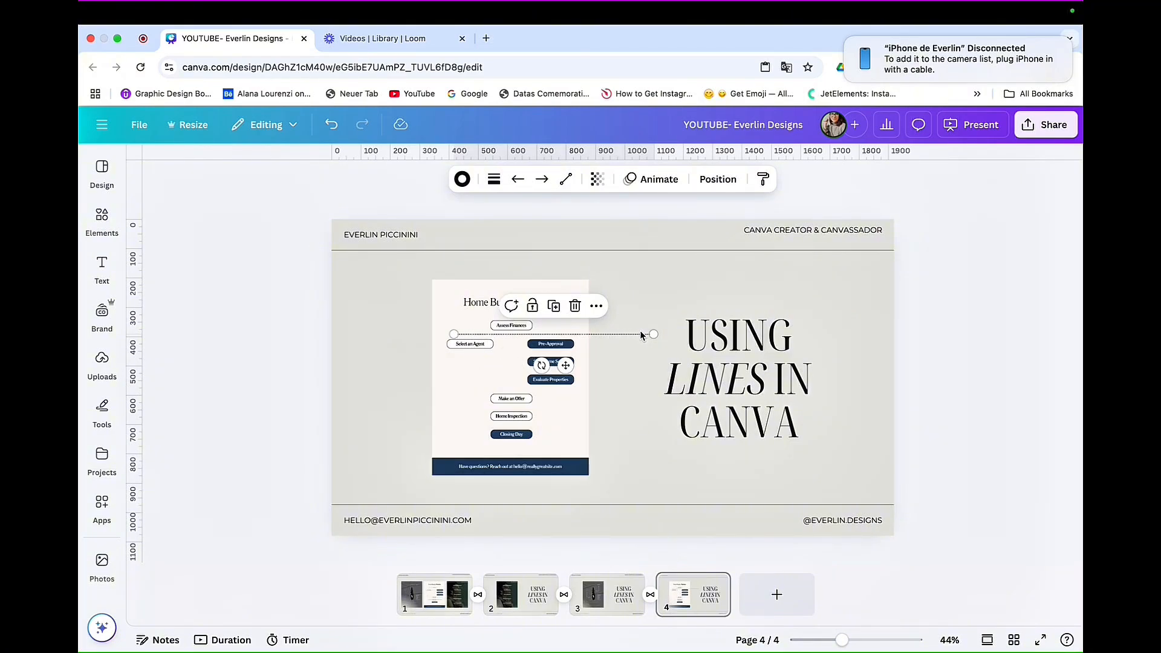
pyautogui.moveTo(653, 334); pyautogui.dragTo(491, 326)
pyautogui.click(567, 179)
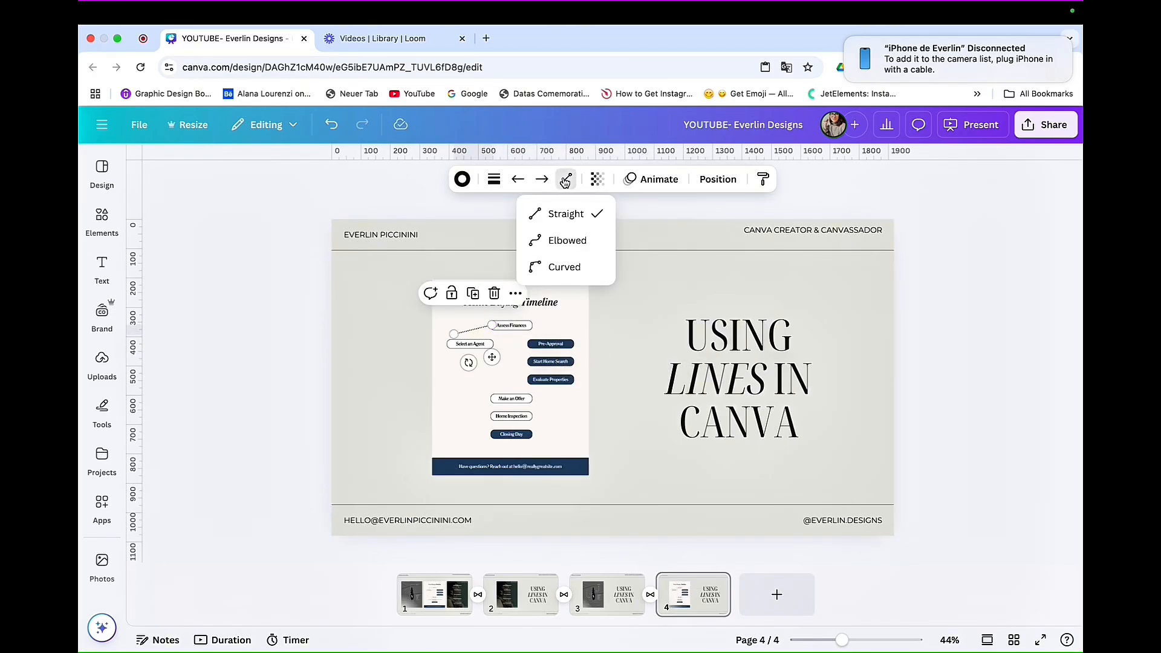
pyautogui.click(554, 241)
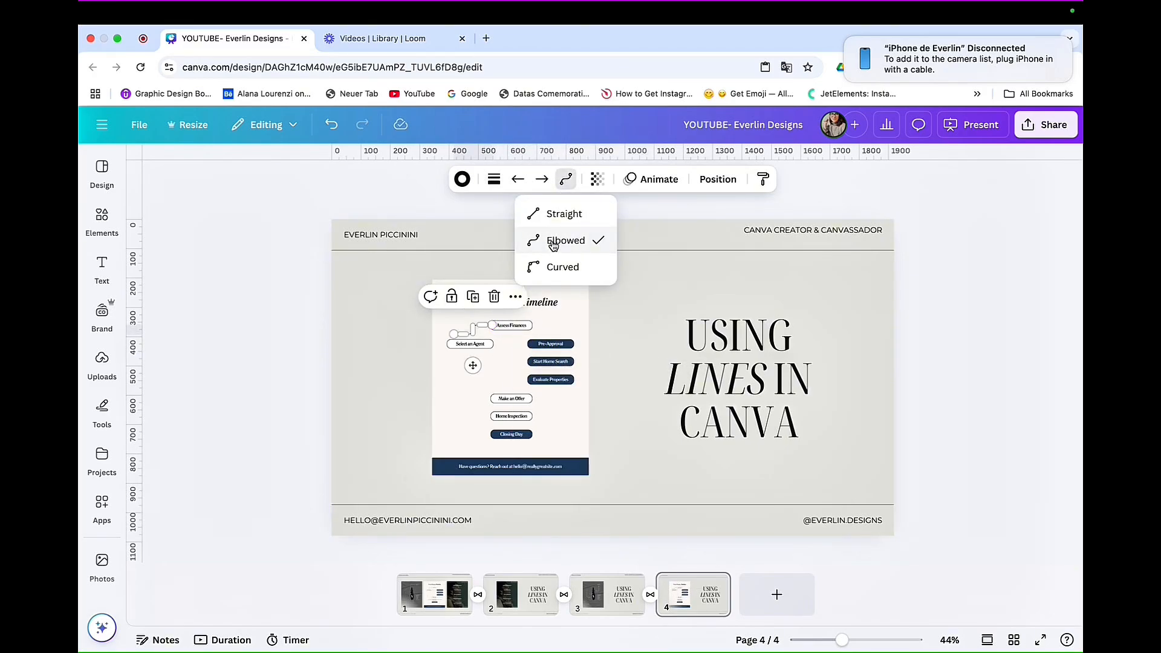
pyautogui.click(551, 267)
pyautogui.moveTo(454, 334); pyautogui.dragTo(469, 339)
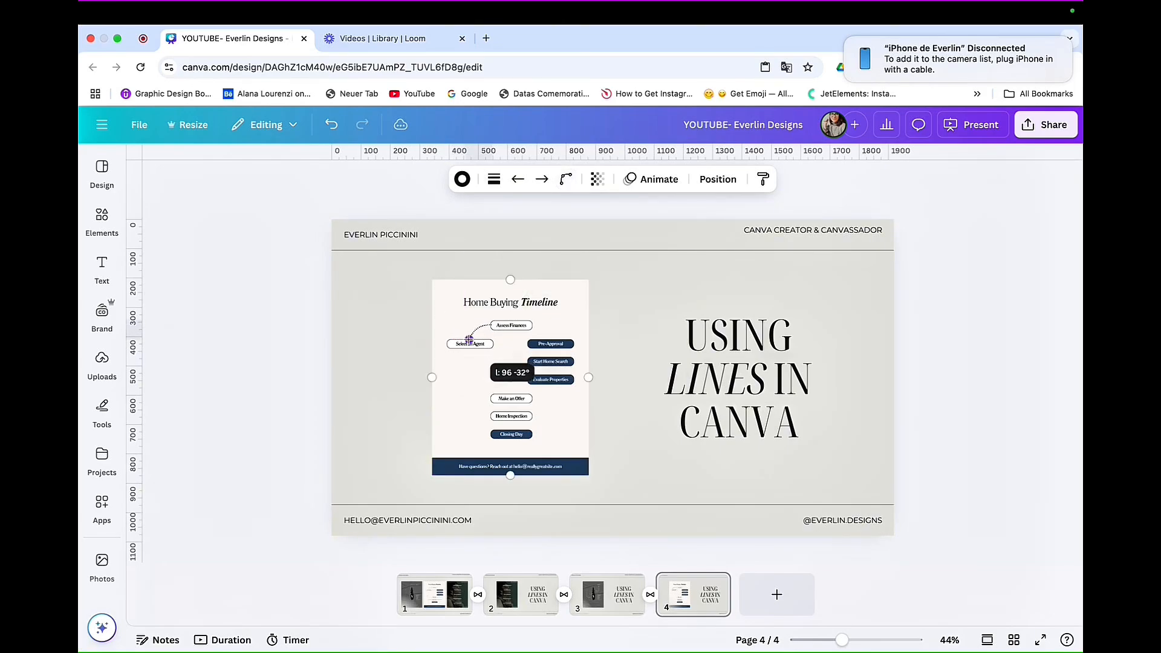
pyautogui.click(595, 321)
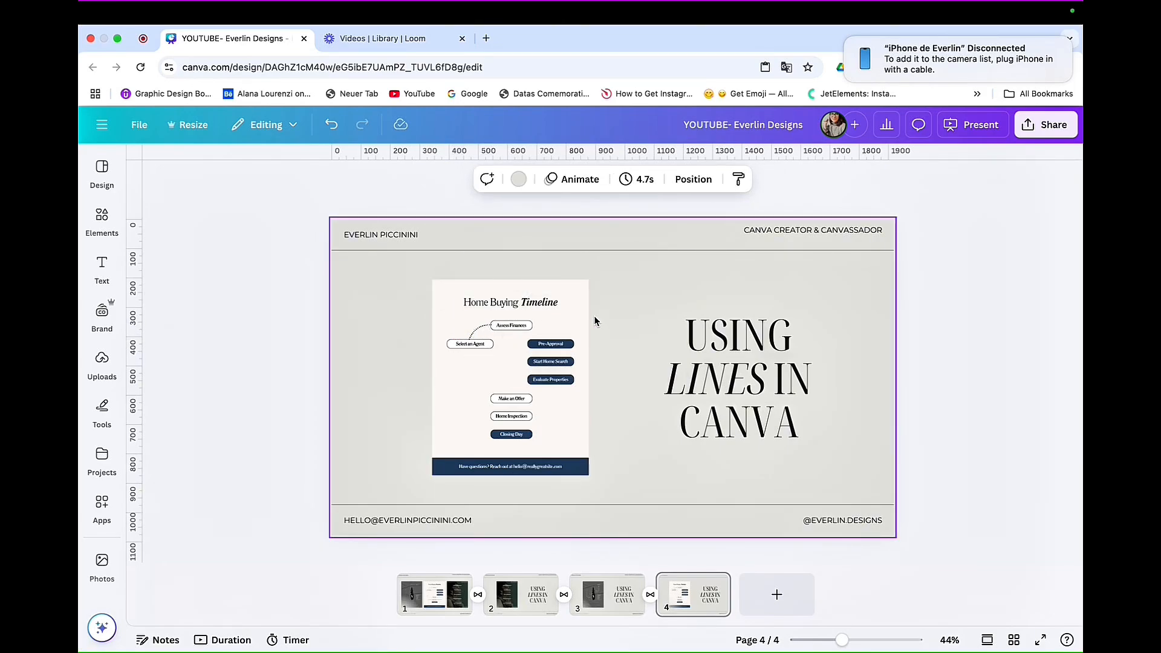
# Step: Align the curved dotted line's upper end with the side edge of the "Assess Finances" box
pyautogui.click(481, 330)
pyautogui.moveTo(842, 640); pyautogui.dragTo(860, 641)
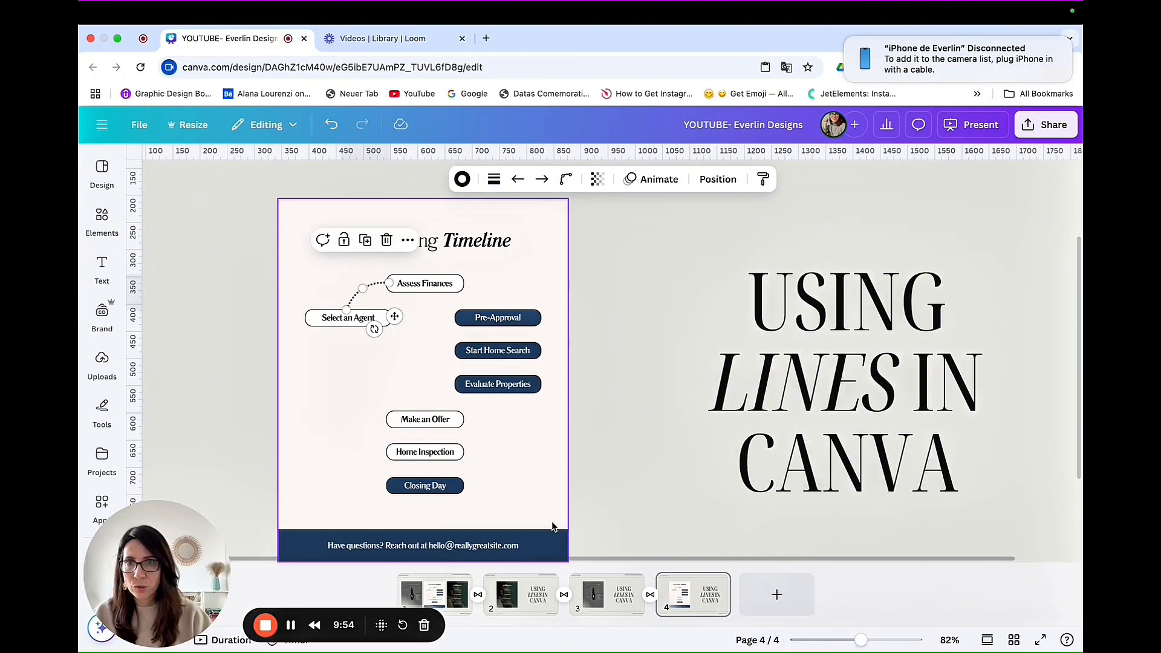
pyautogui.moveTo(383, 281); pyautogui.dragTo(383, 283)
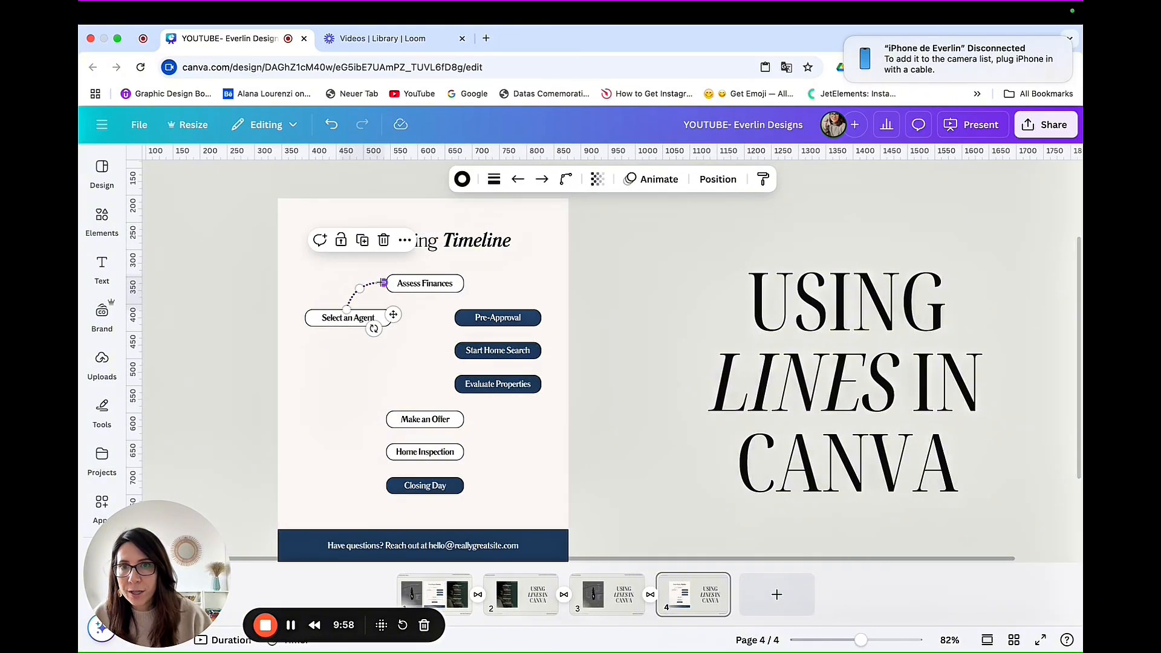
pyautogui.click(402, 345)
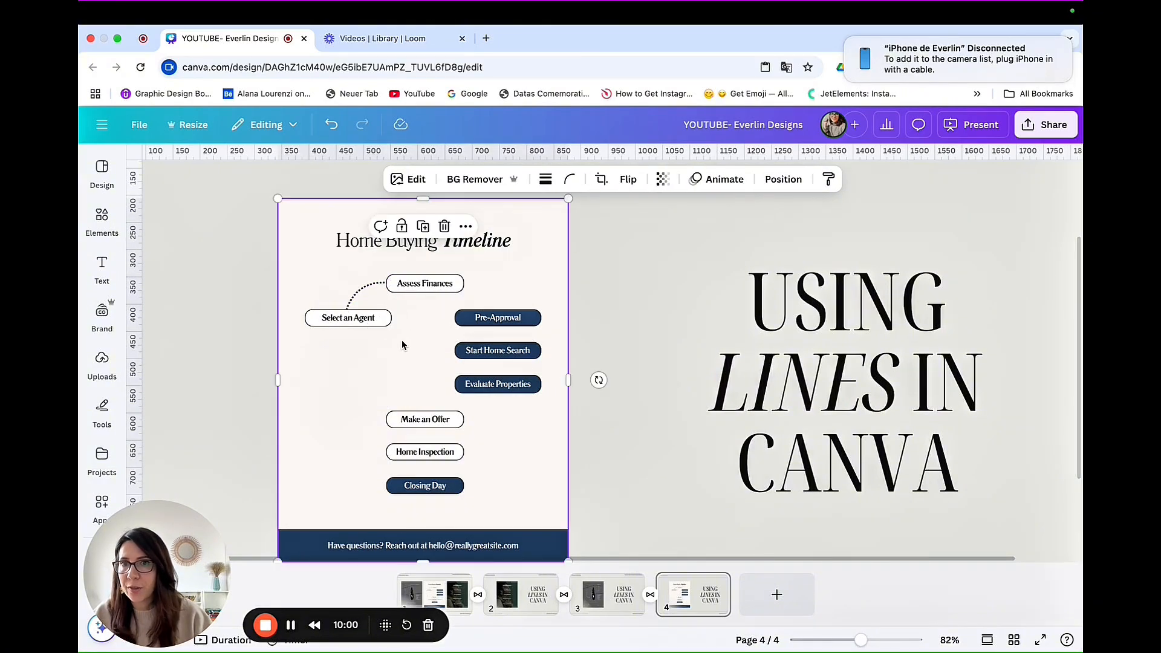
# Step: Change the dotted line to Elbowed and route its vertical segment straight down to the "Select an Agent" box
pyautogui.click(356, 291)
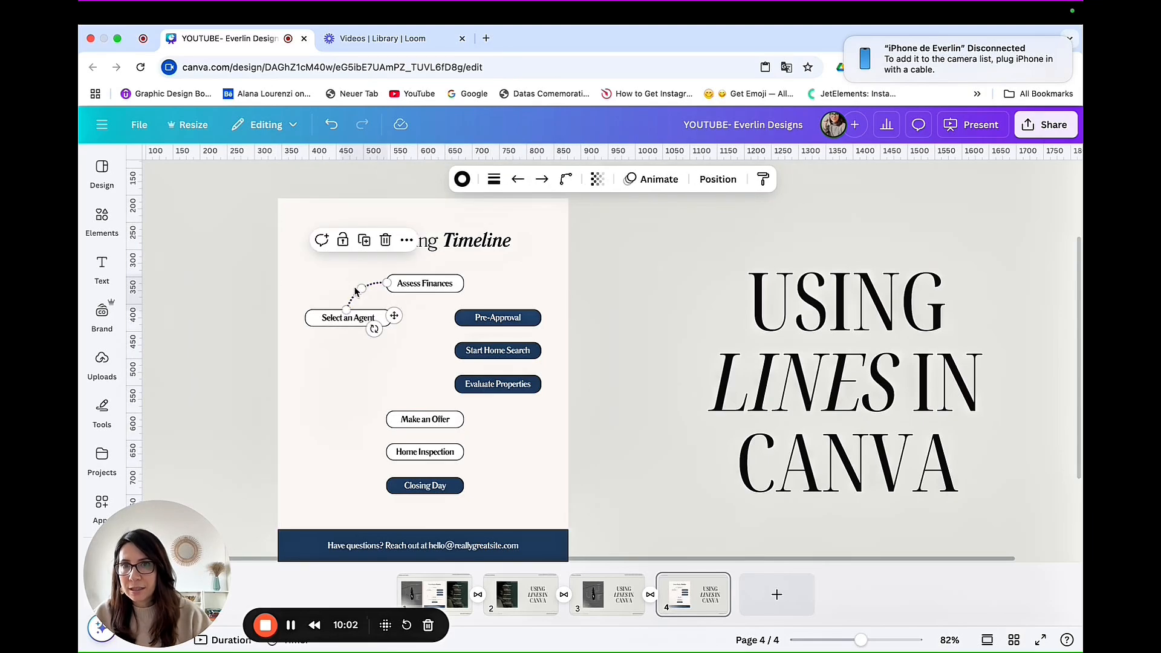
pyautogui.click(566, 179)
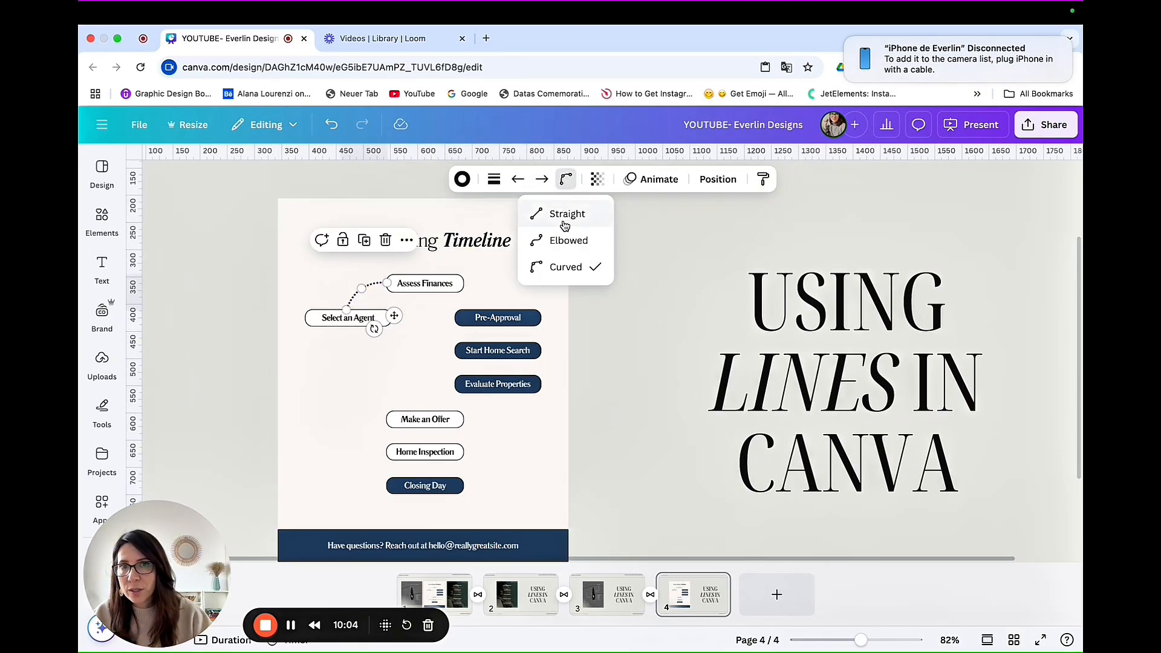
pyautogui.click(560, 241)
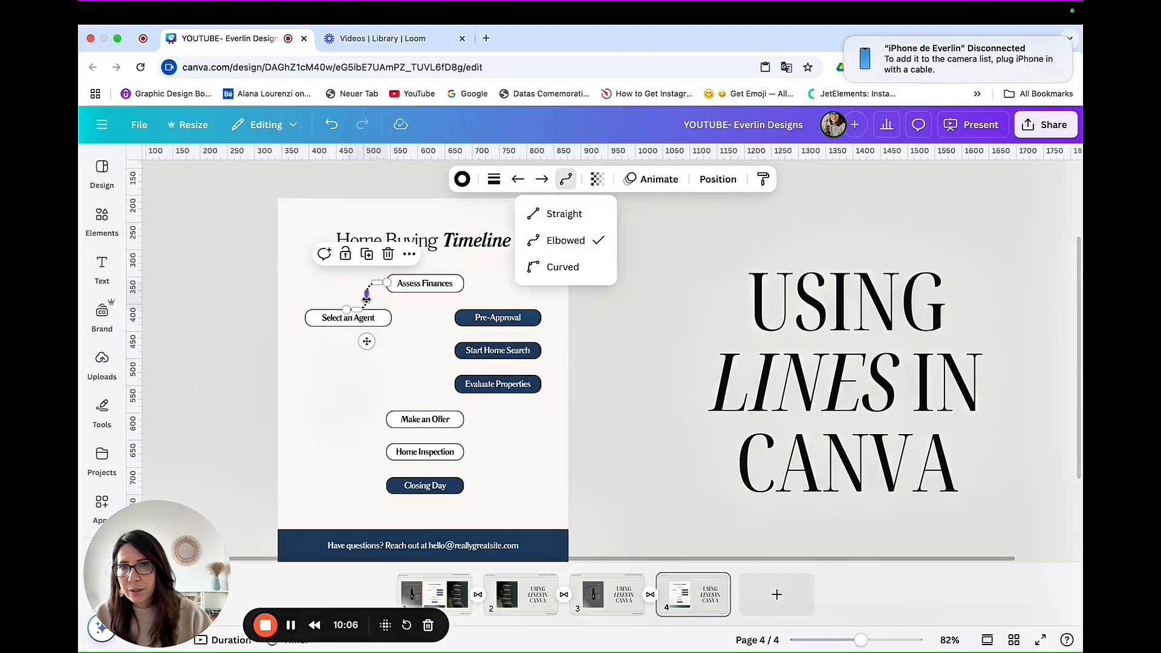
pyautogui.moveTo(366, 297); pyautogui.dragTo(345, 292)
pyautogui.click(416, 379)
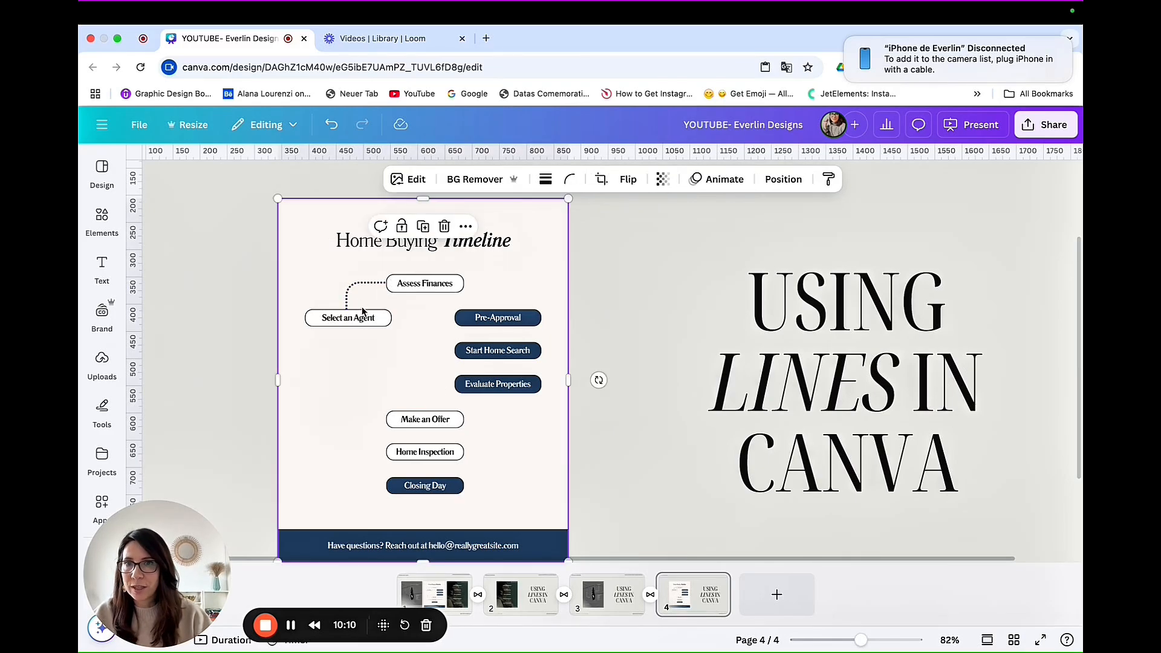
# Step: Duplicate the dotted elbowed line, make the copy Straight, and run it horizontally from "Select an Agent" to "Pre-Approval"
pyautogui.click(362, 283)
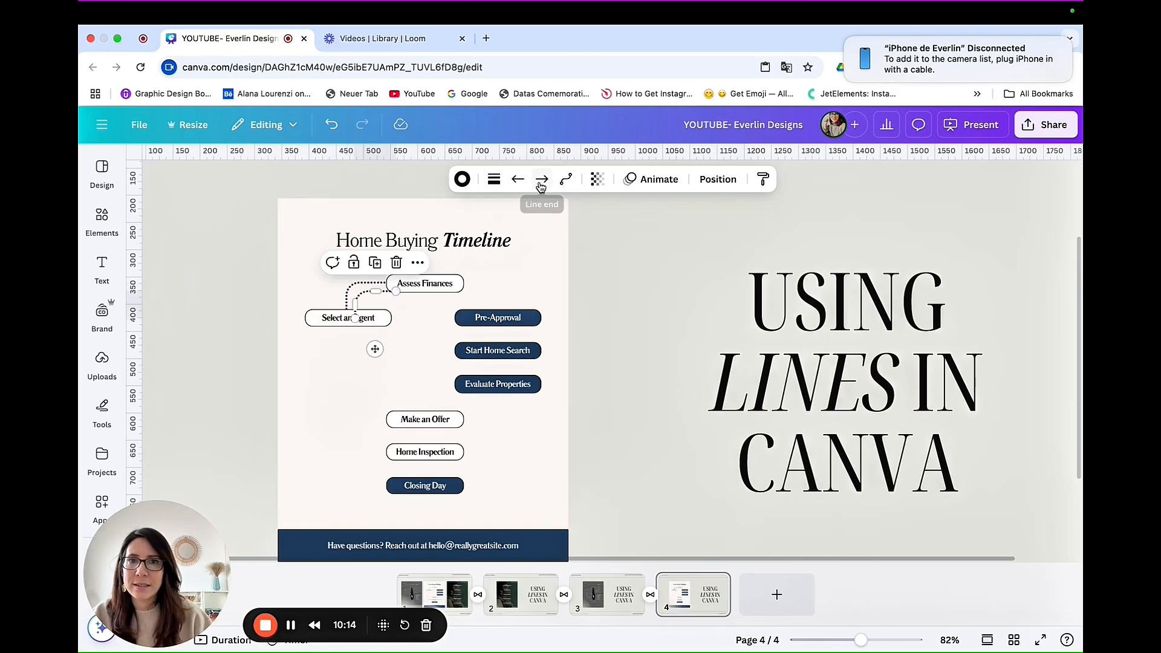
pyautogui.click(566, 179)
pyautogui.click(557, 215)
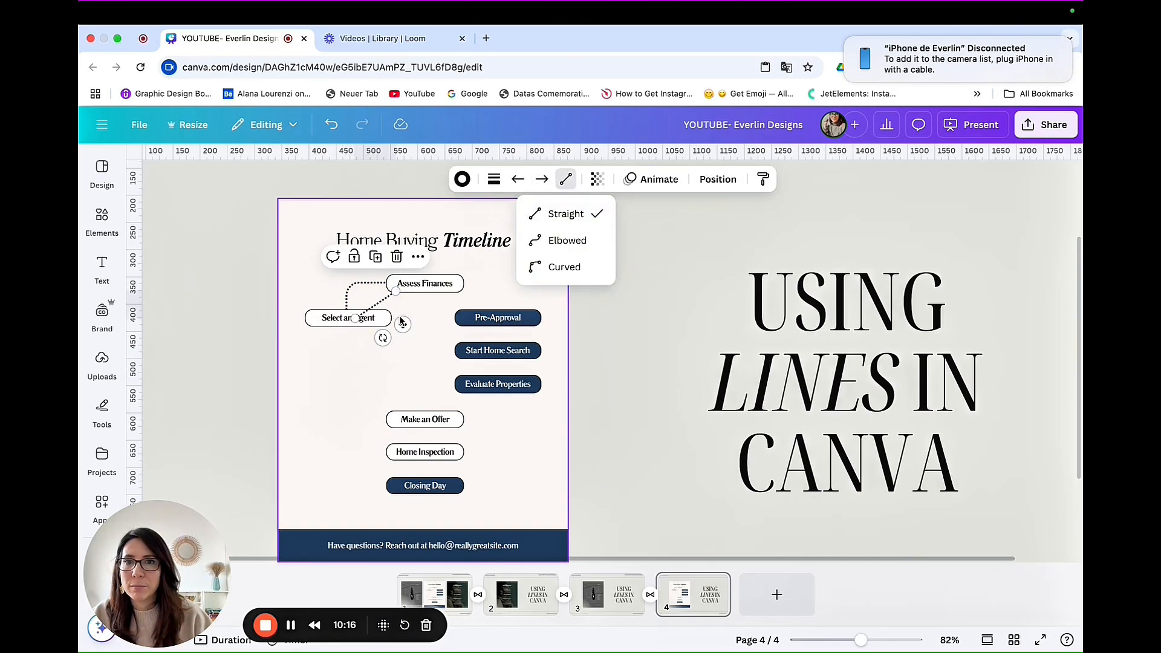
pyautogui.moveTo(386, 310); pyautogui.dragTo(453, 319)
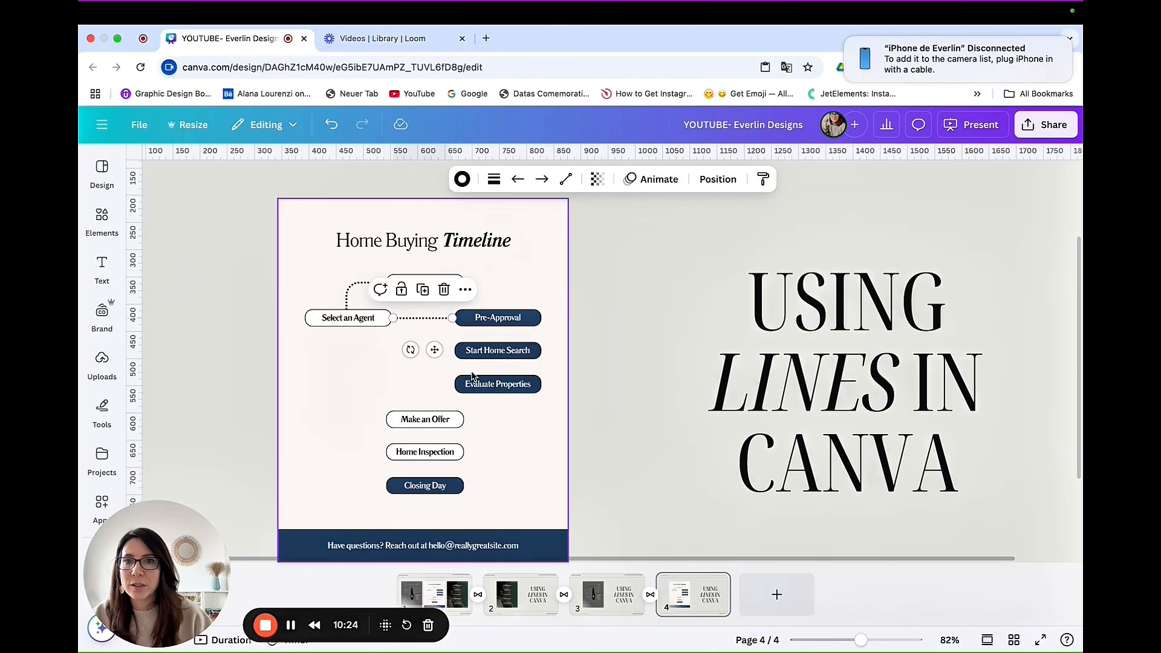
# Step: Duplicate the straight dotted line and turn the copy vertical to connect "Pre-Approval" with "Start Home Search"
pyautogui.click(418, 330)
pyautogui.click(425, 321)
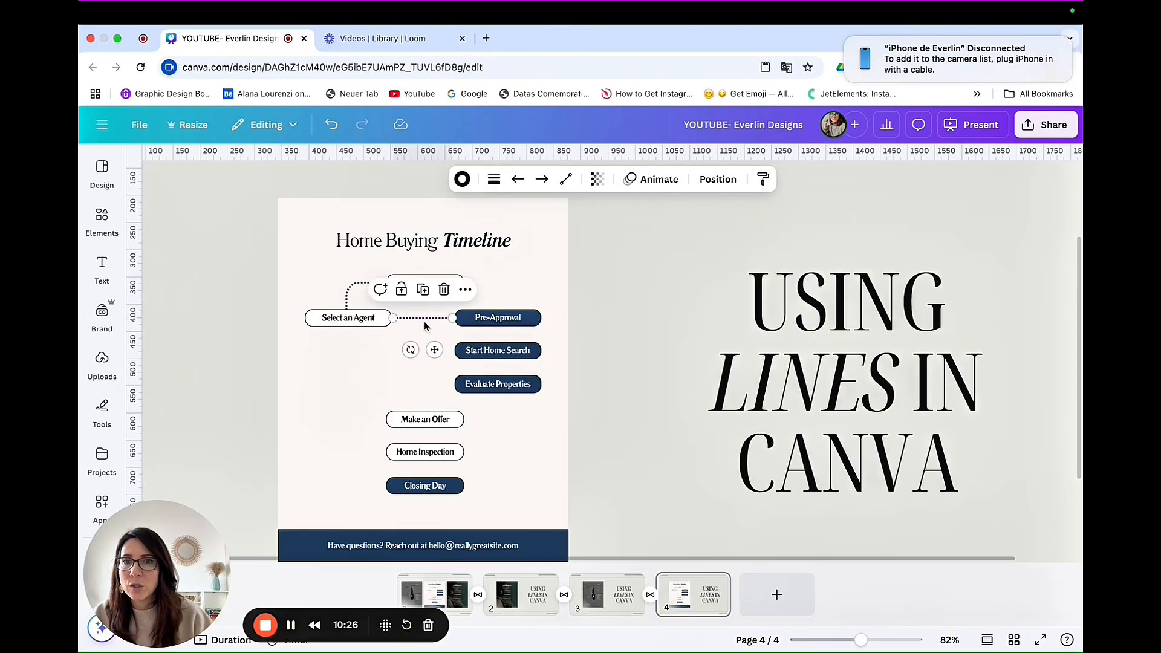
pyautogui.hotkey('ctrl', 'd')
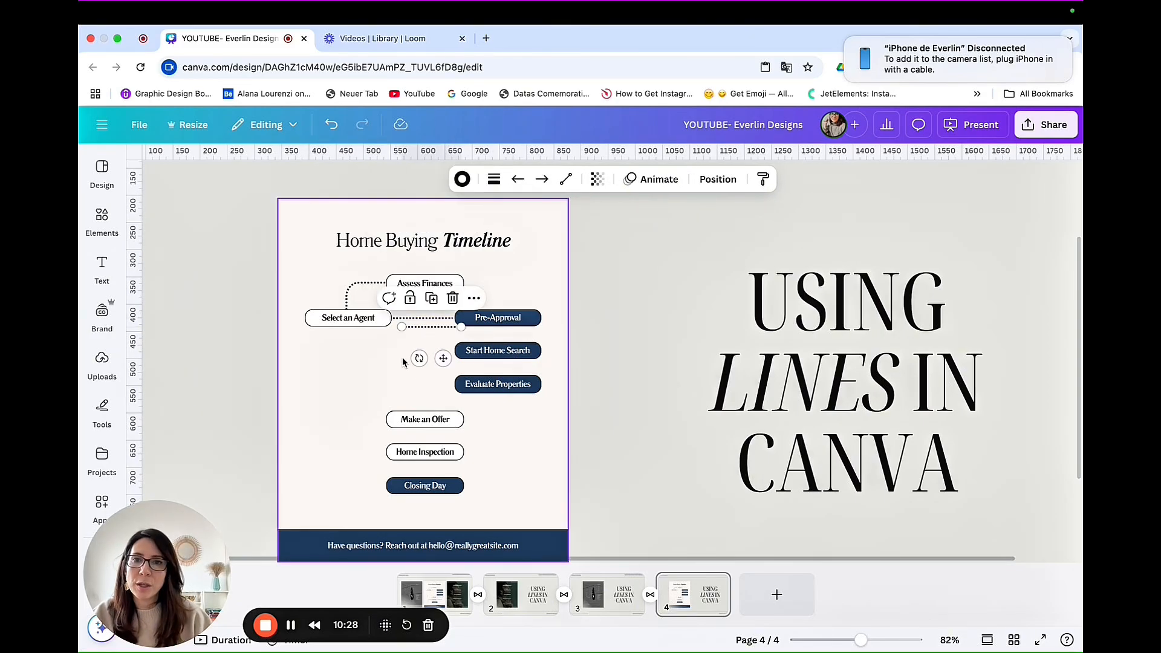
pyautogui.moveTo(418, 359); pyautogui.dragTo(469, 363)
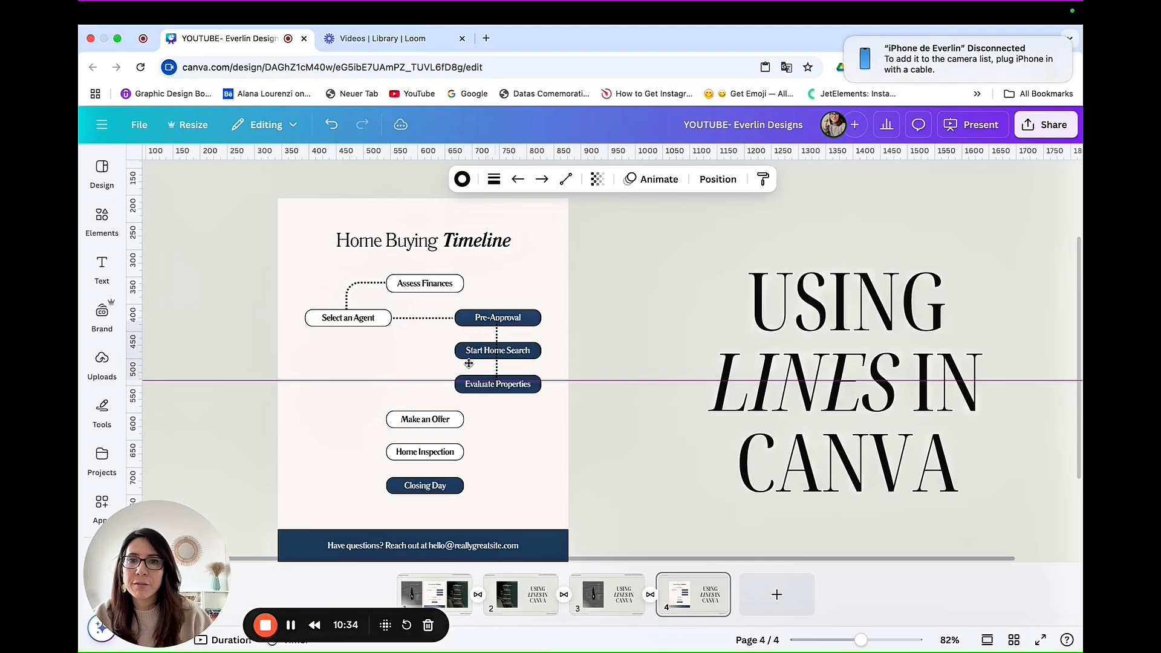
pyautogui.click(541, 331)
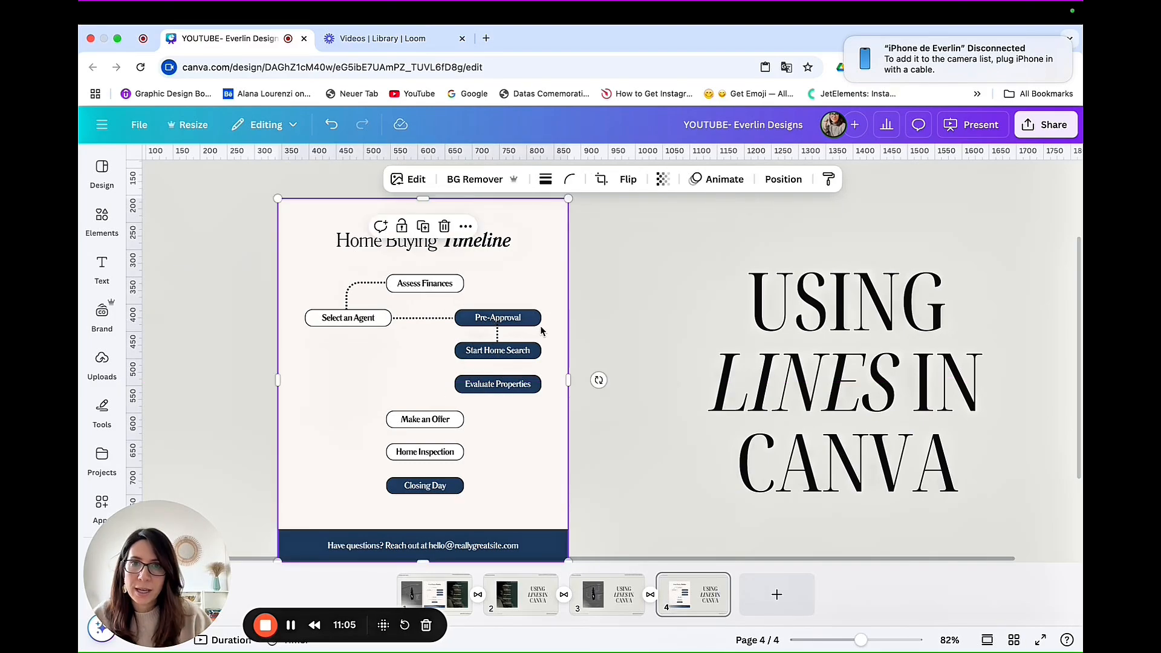
# Step: Fine-tune the vertical dotted line's upper end against the lower edge of the "Pre-Approval" box
pyautogui.click(496, 334)
pyautogui.moveTo(496, 327); pyautogui.dragTo(497, 328)
pyautogui.click(548, 363)
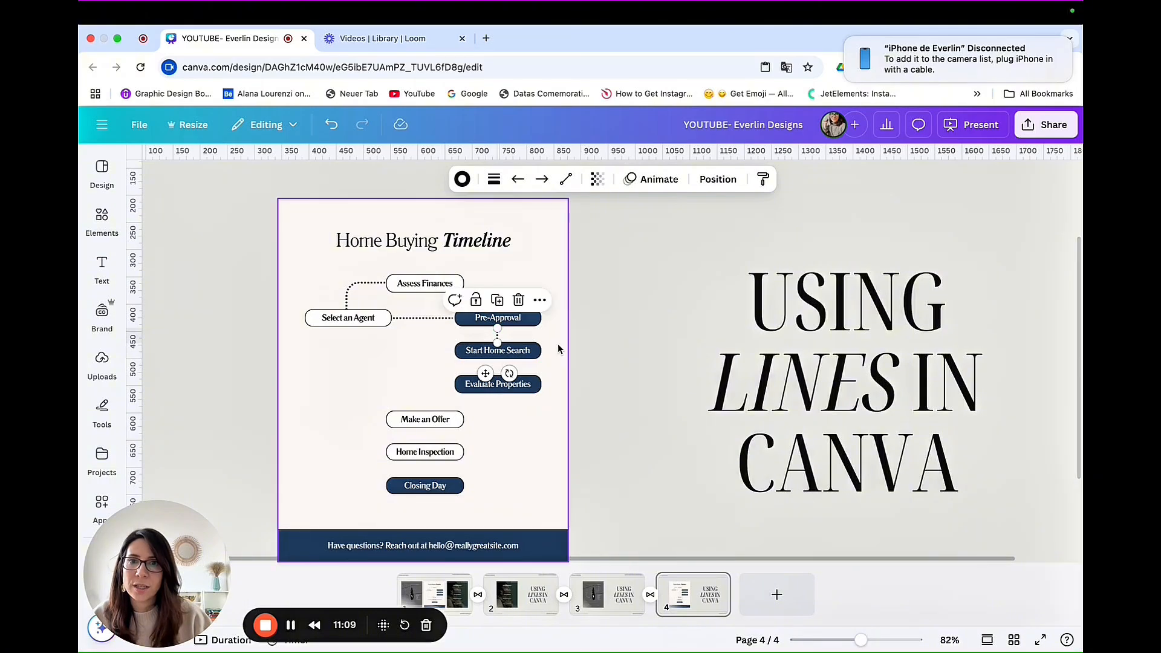
# Step: Duplicate the vertical dotted line and place the copy between "Start Home Search" and "Evaluate Properties"
pyautogui.click(500, 336)
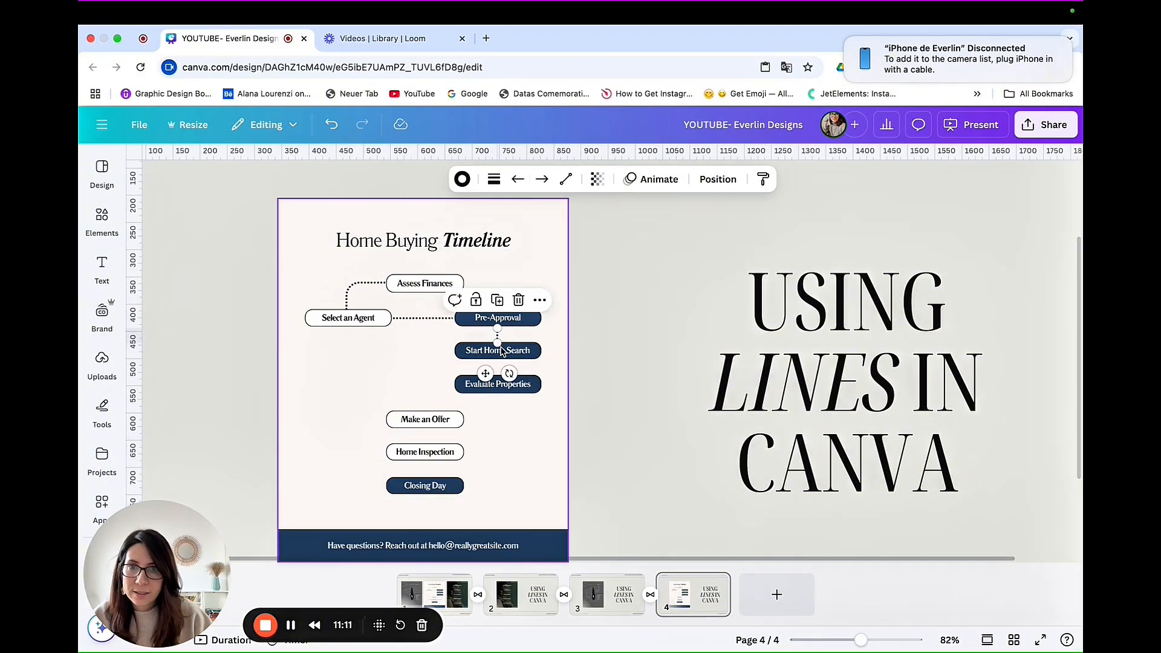
pyautogui.press('super+d')
pyautogui.moveTo(495, 381); pyautogui.dragTo(482, 404)
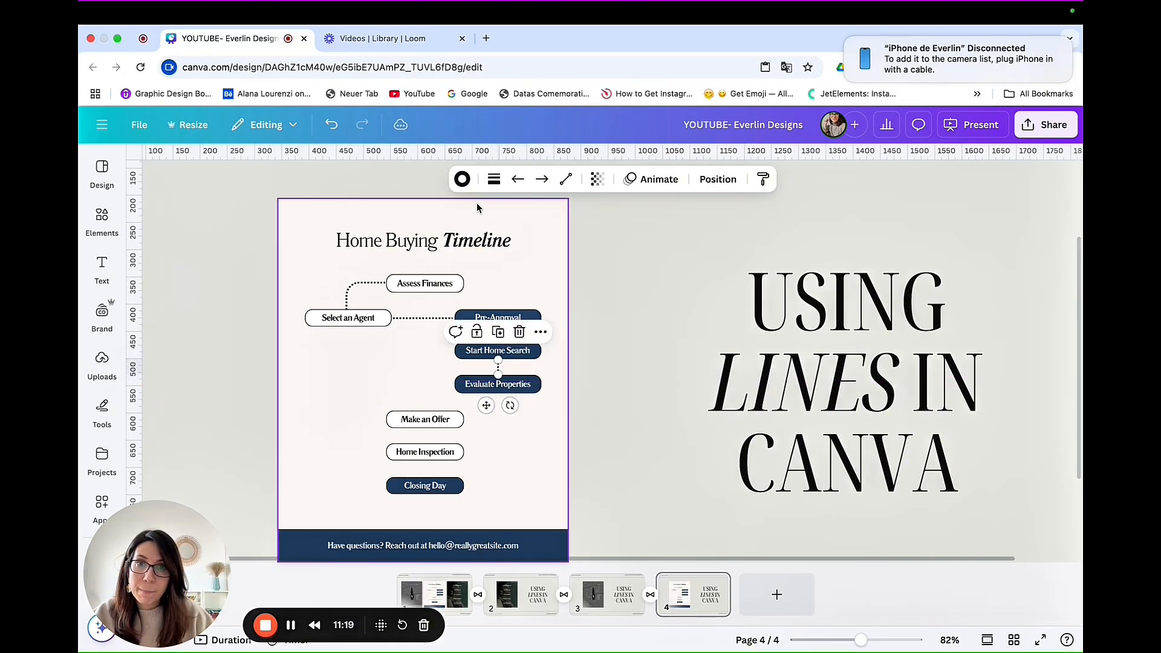
pyautogui.click(530, 423)
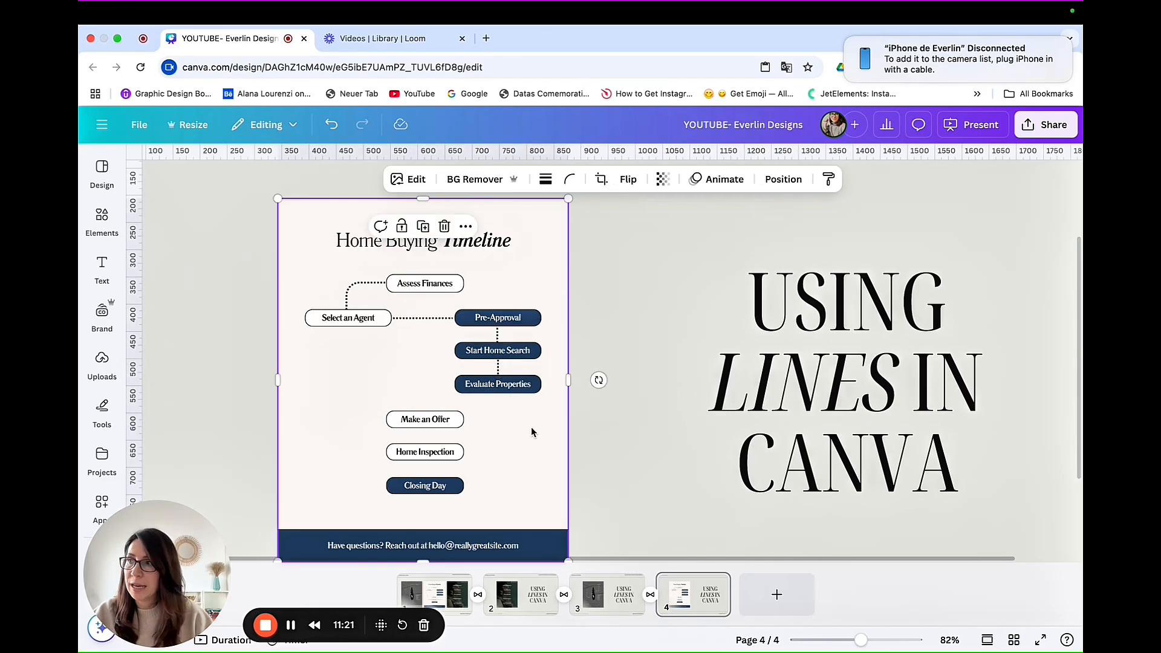
# Step: Duplicate the elbowed dotted line and route the copy from "Evaluate Properties" around the page's left side to "Make an Offer"
pyautogui.click(355, 286)
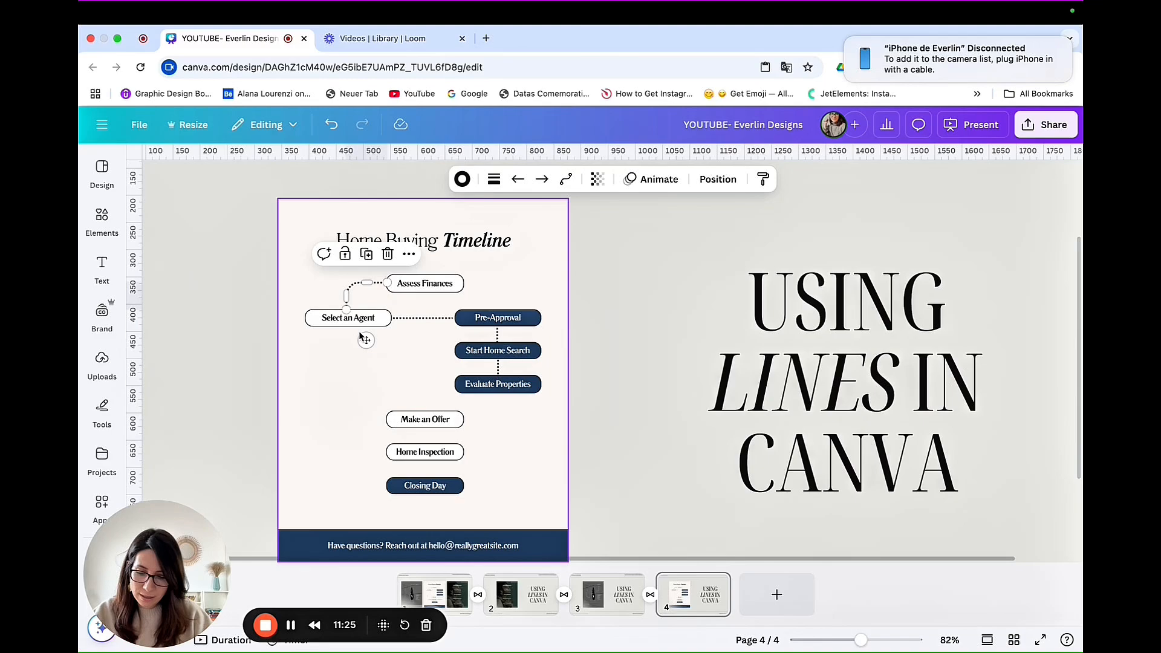
pyautogui.moveTo(366, 340); pyautogui.dragTo(434, 439)
pyautogui.moveTo(412, 394); pyautogui.dragTo(310, 394)
pyautogui.moveTo(376, 438); pyautogui.dragTo(388, 417)
pyautogui.click(501, 428)
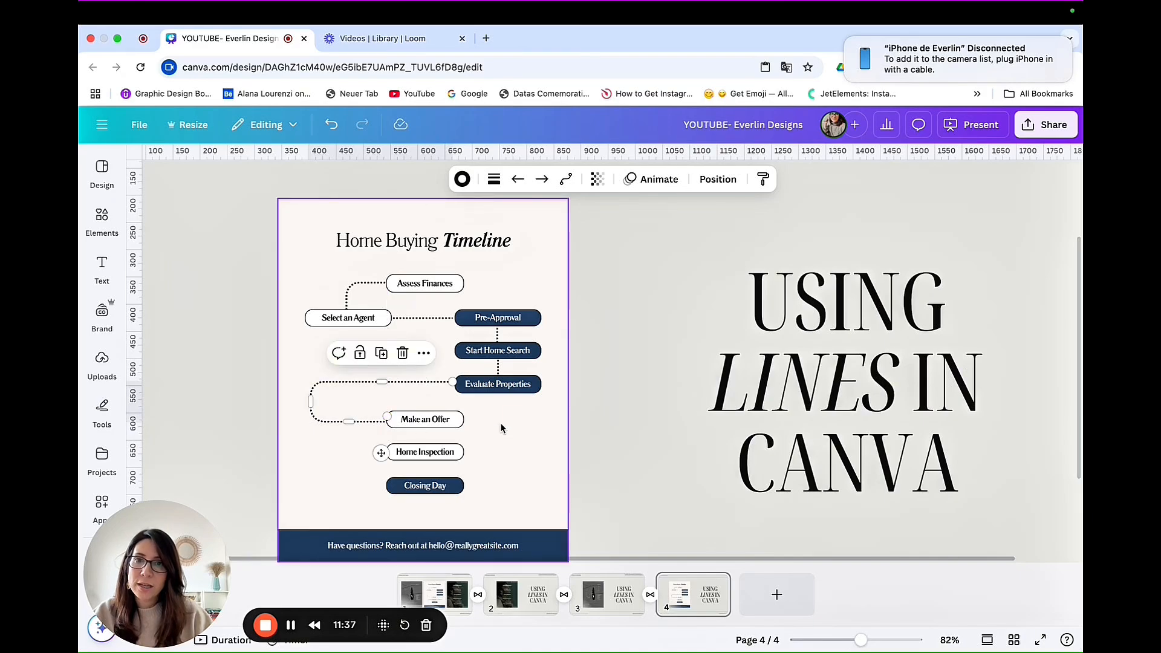
pyautogui.click(375, 422)
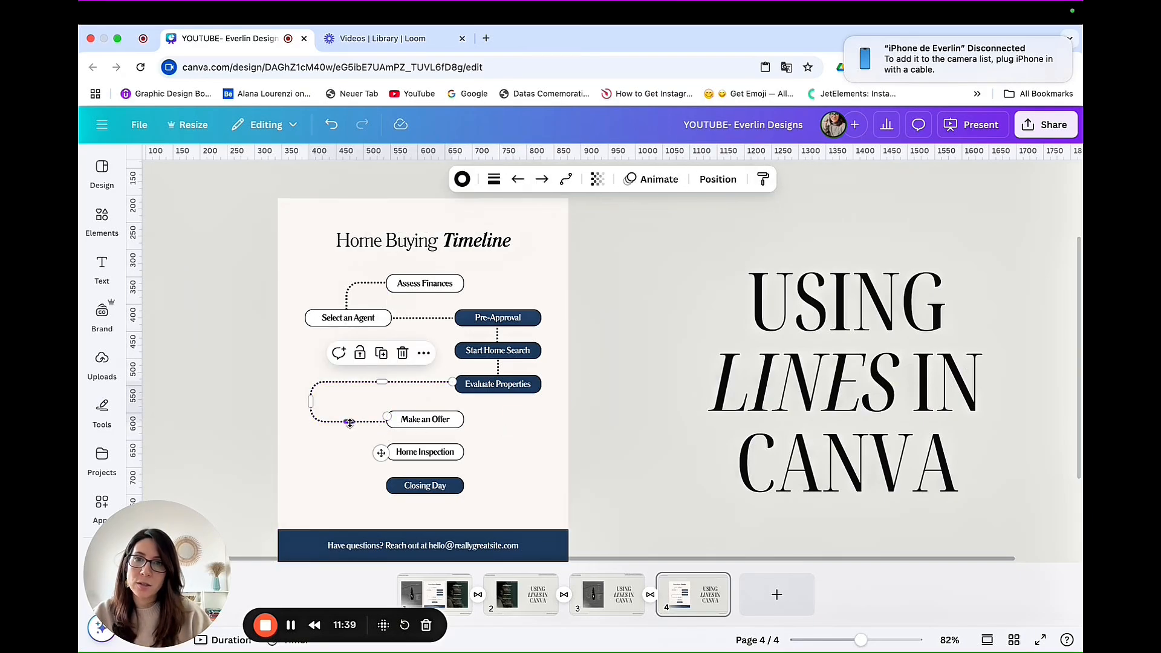
pyautogui.moveTo(349, 422); pyautogui.dragTo(349, 417)
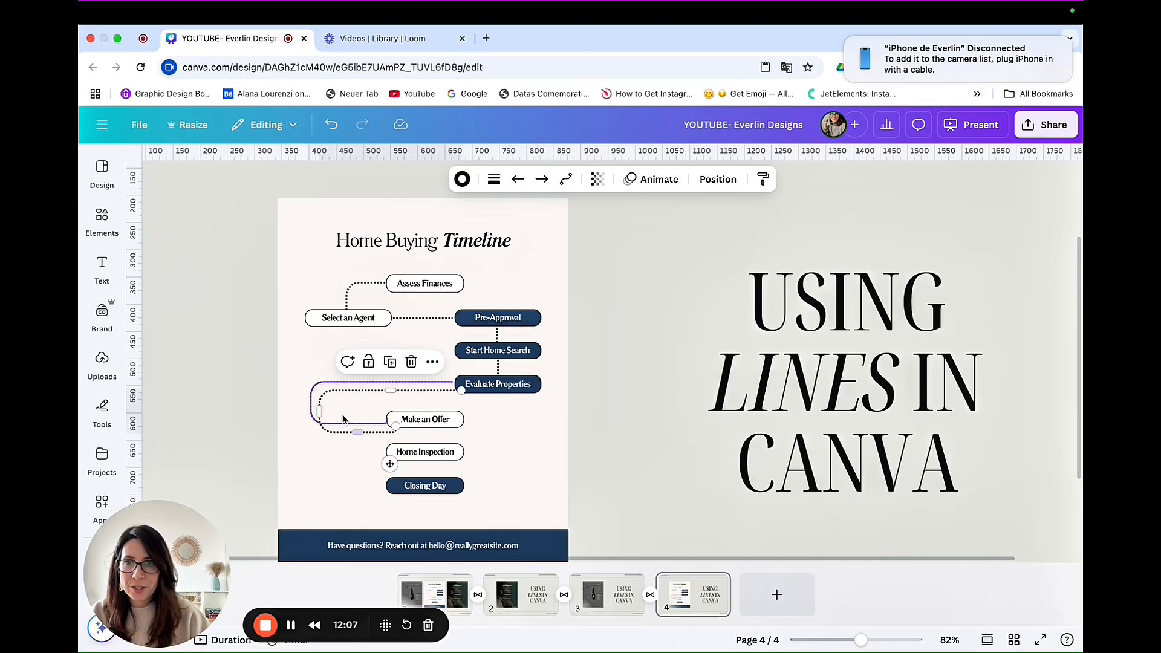
# Step: Reshape the duplicated elbowed line to loop around the right side from "Make an Offer" to "Home Inspection"
pyautogui.moveTo(315, 408); pyautogui.dragTo(532, 416)
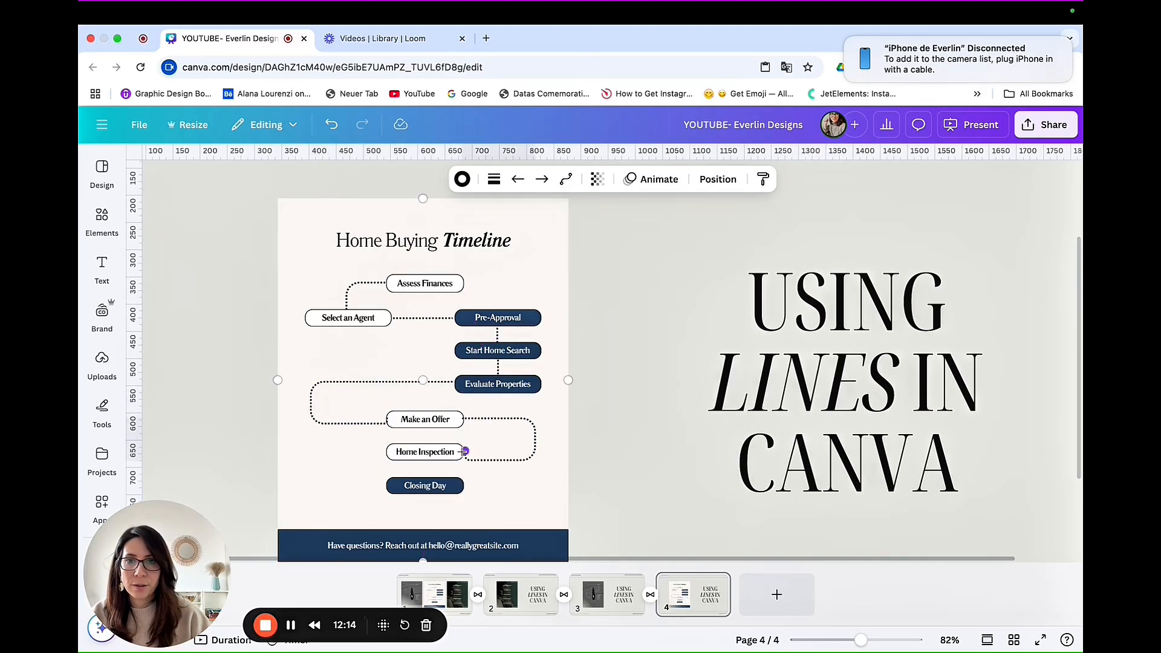
pyautogui.moveTo(463, 452); pyautogui.dragTo(466, 451)
pyautogui.click(407, 410)
# Step: Duplicate the left-hand looping dotted line and place the copy between "Home Inspection" and "Closing Day"
pyautogui.click(330, 382)
pyautogui.press('super+d')
pyautogui.moveTo(335, 397); pyautogui.dragTo(322, 458)
# Step: Align the lower end of the upper left-hand looping line with the left edge of the "Make an Offer" box
pyautogui.click(357, 423)
pyautogui.moveTo(387, 424); pyautogui.dragTo(390, 420)
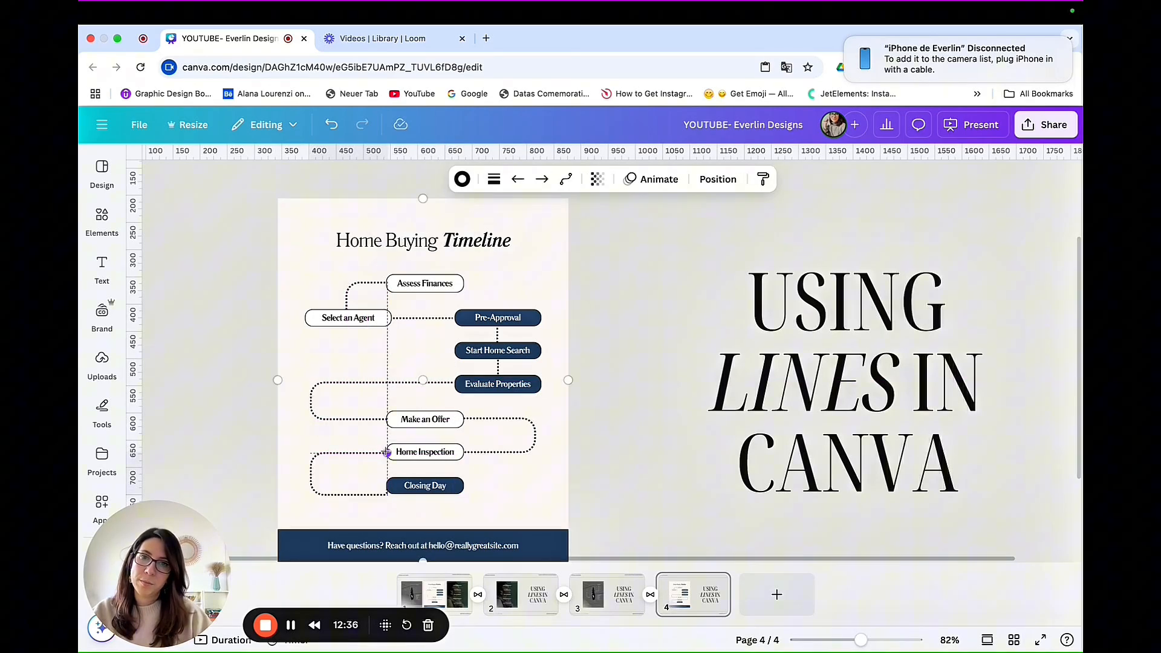
pyautogui.click(482, 502)
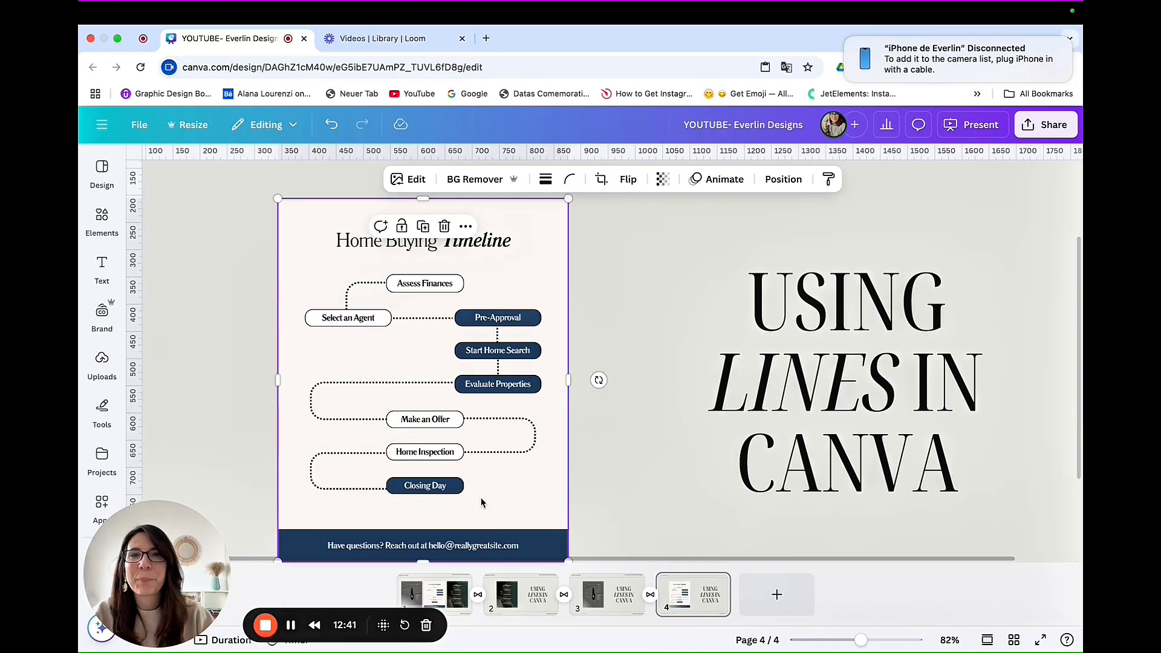